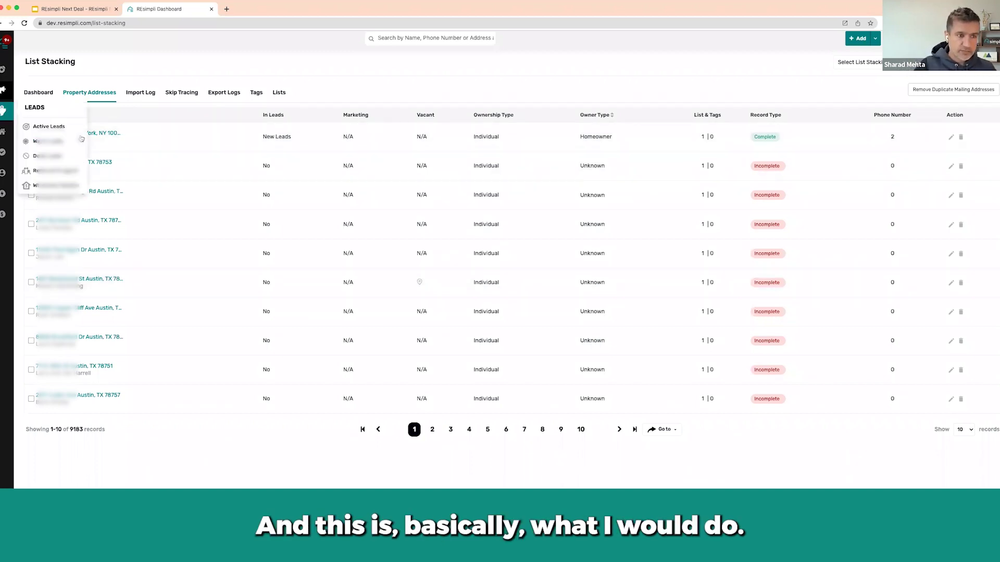
Select the 10 visible property records in List Stacking and send them to the dialer.
click(30, 115)
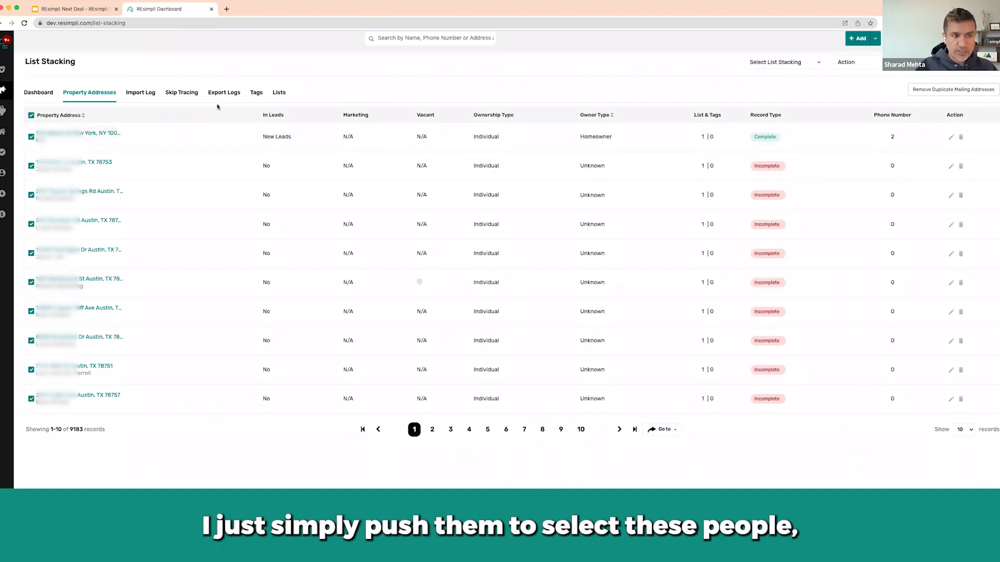
click(806, 64)
click(781, 77)
click(857, 66)
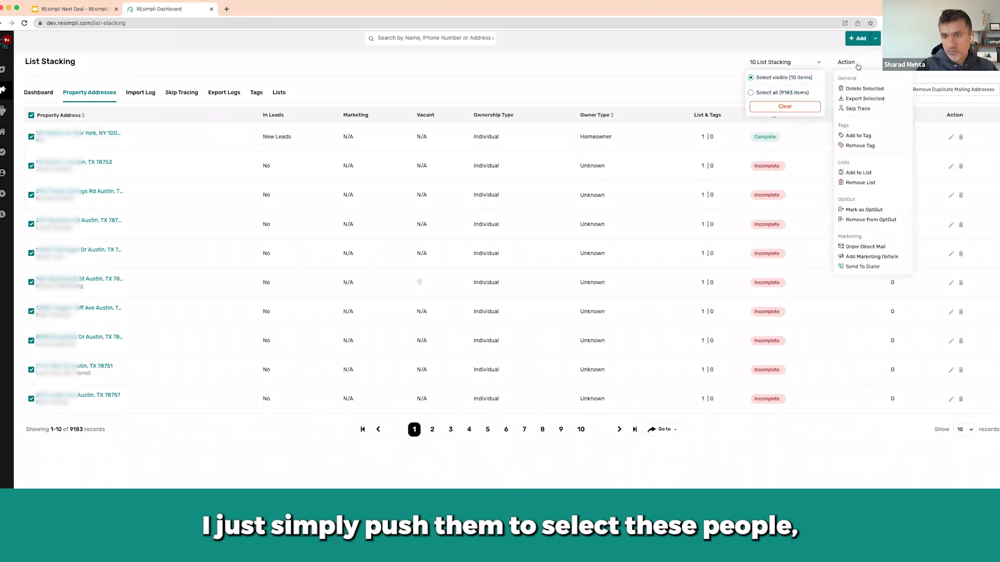
click(871, 271)
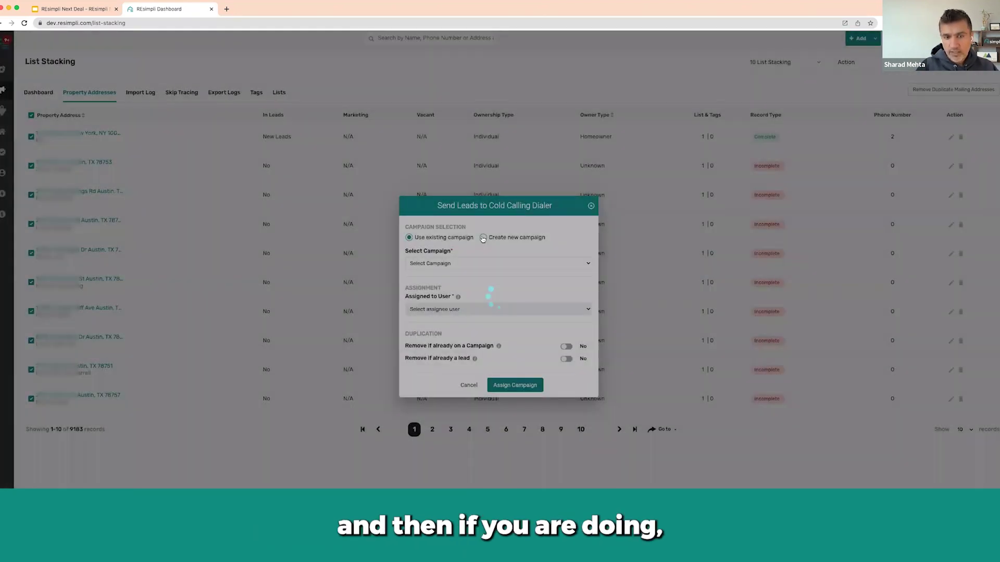
Create a new cold calling campaign named "Absentee with Unknown Equity", assign it to the account owner, and submit the assignment.
click(483, 238)
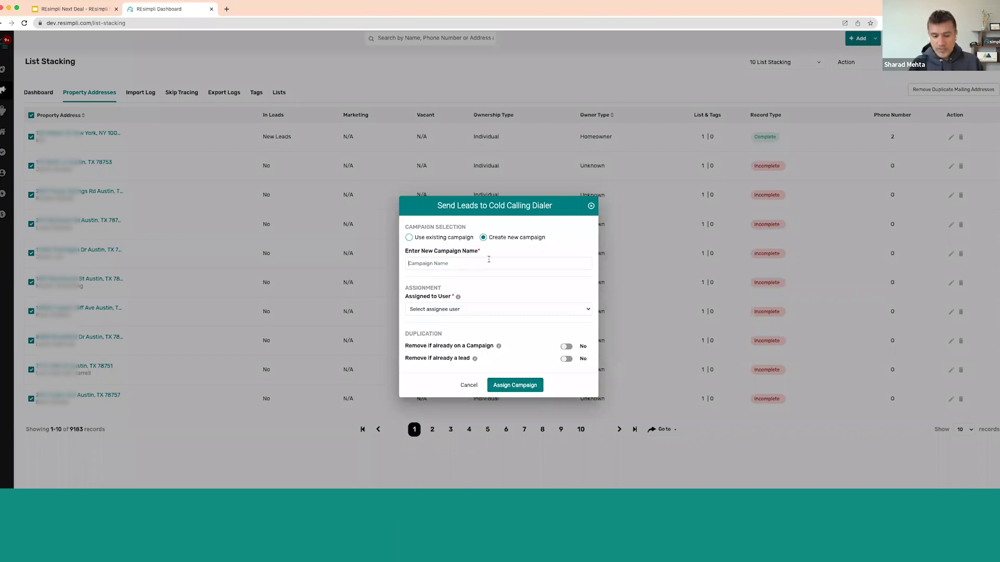
click(489, 259)
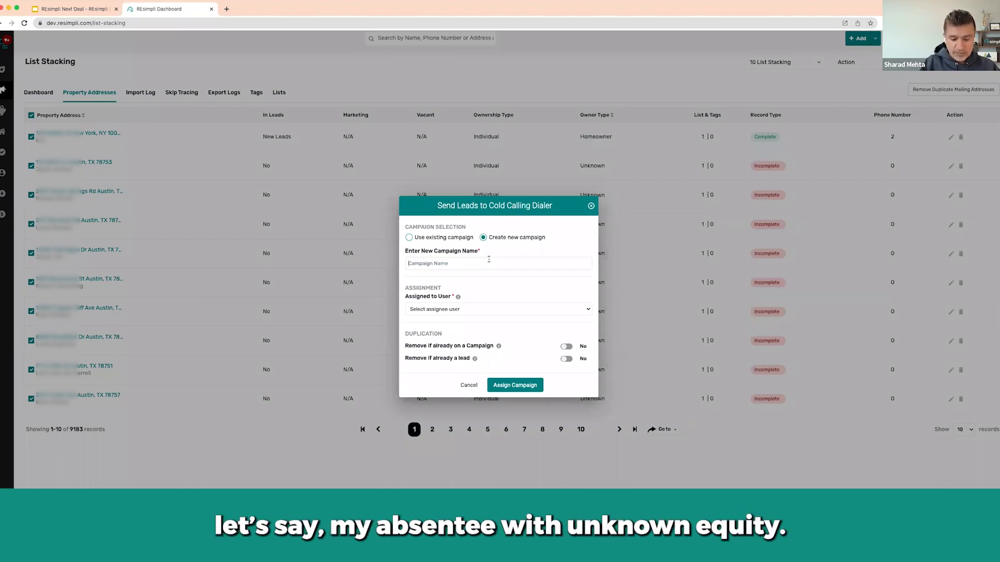
text(Absentee with Unknow)
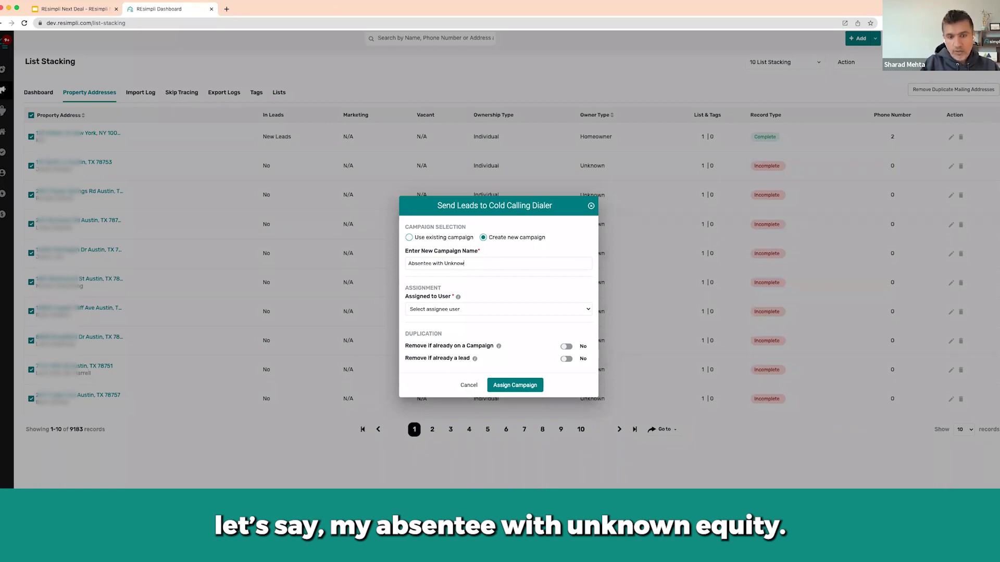
text(n Equity)
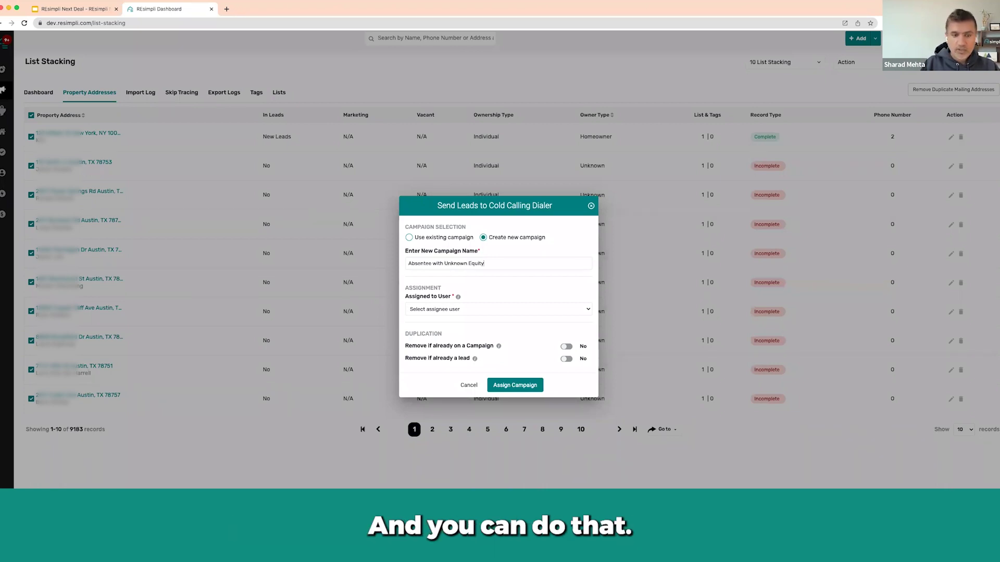
click(454, 309)
click(454, 318)
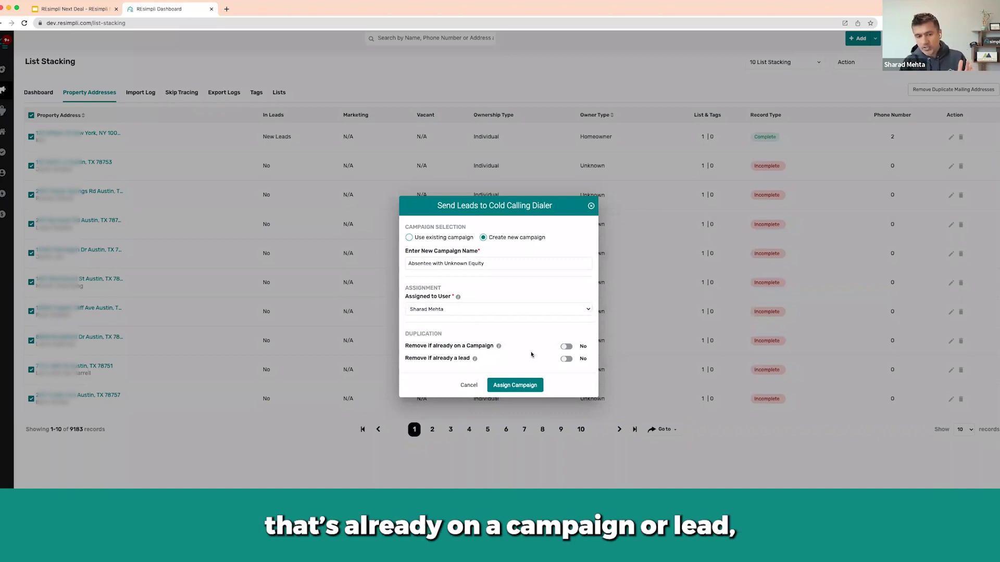
click(528, 387)
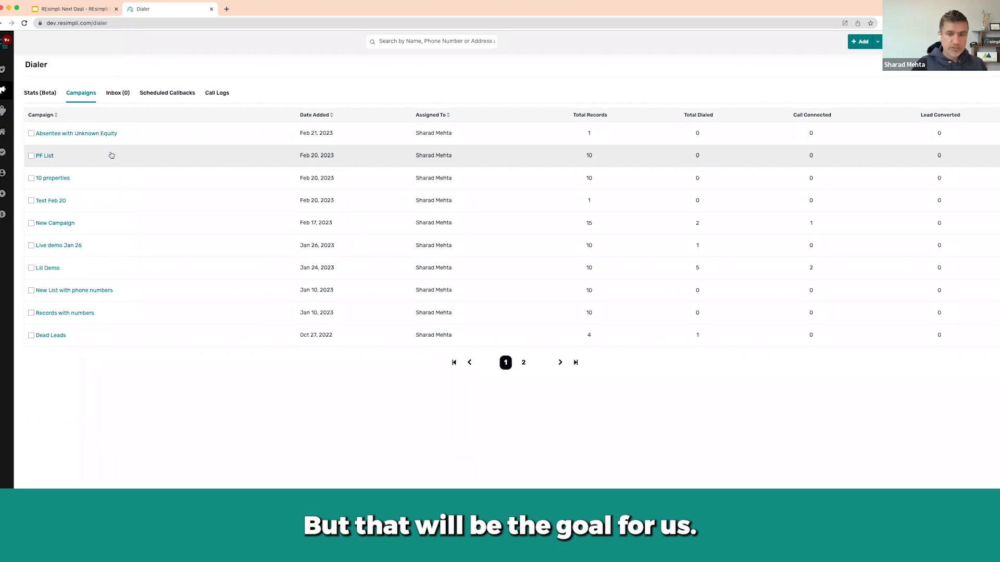
Open New Campaign's dialed contacts and review the call script, voicemail, phone number and dialer type in the cold calling setup, cancelling it at the end.
click(61, 225)
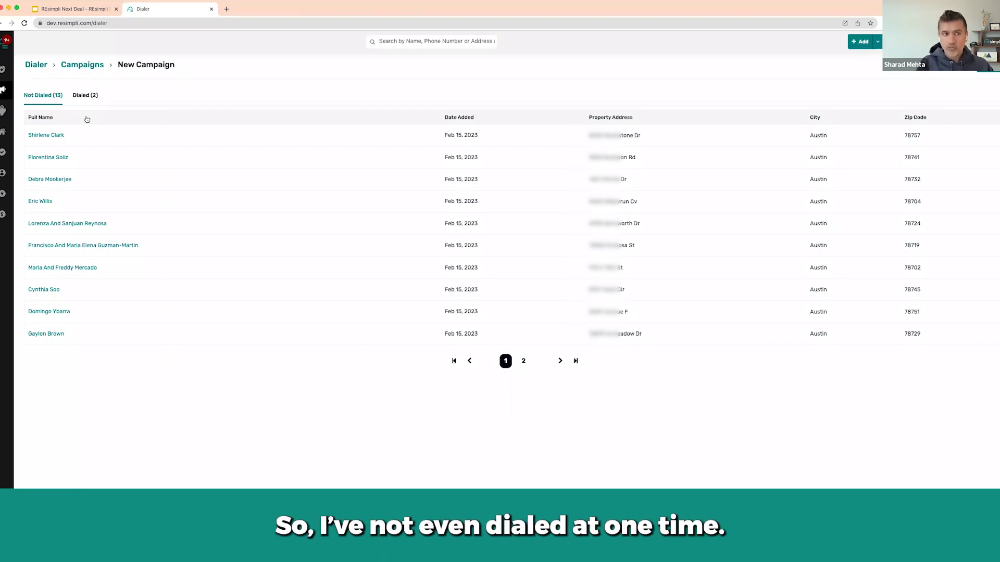
click(86, 96)
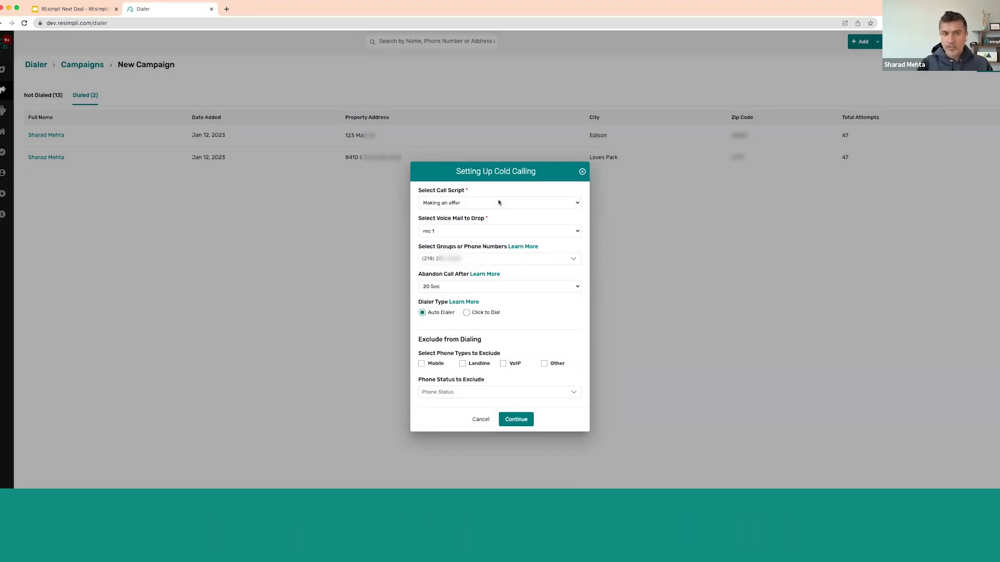
click(499, 205)
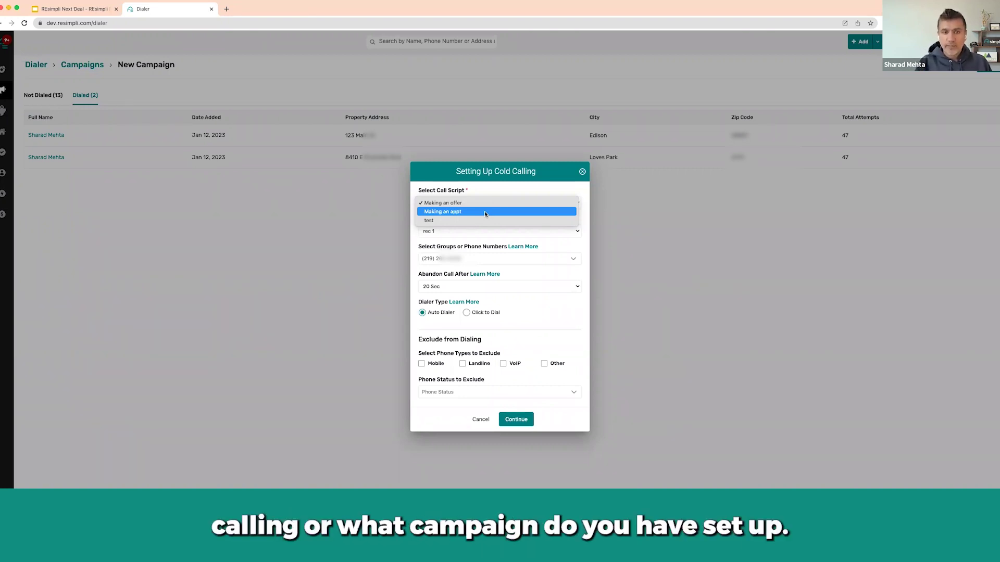
click(444, 201)
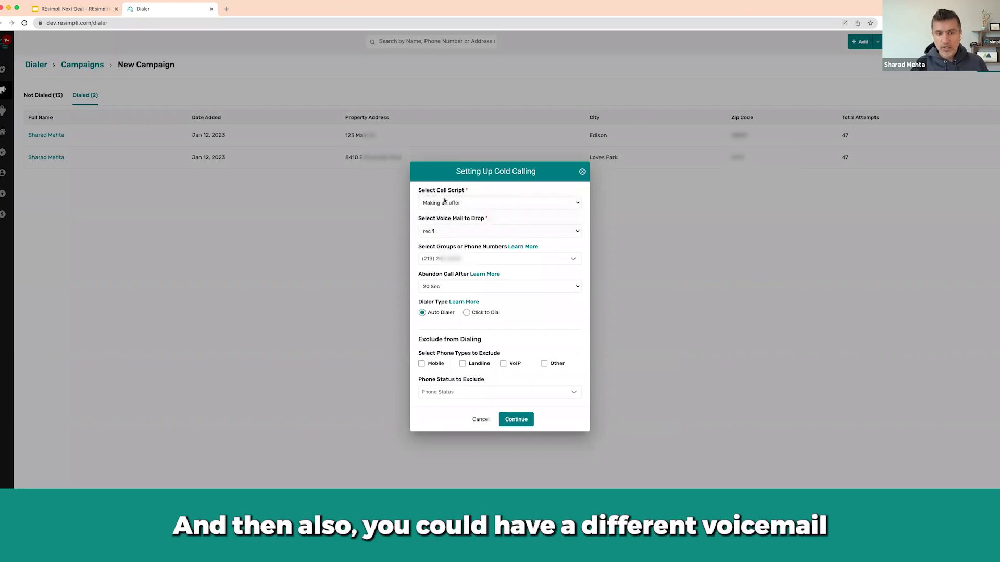
click(460, 233)
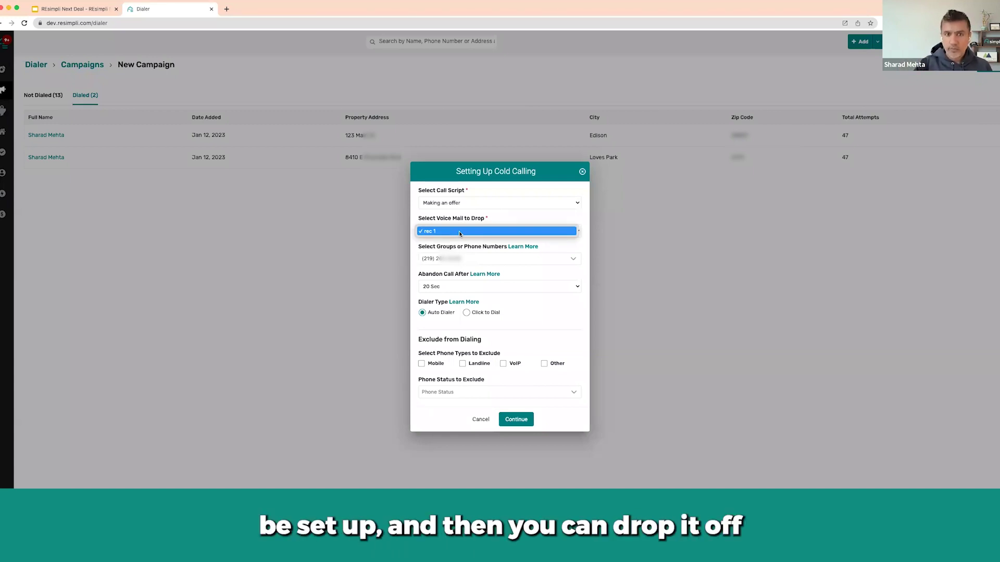
click(459, 231)
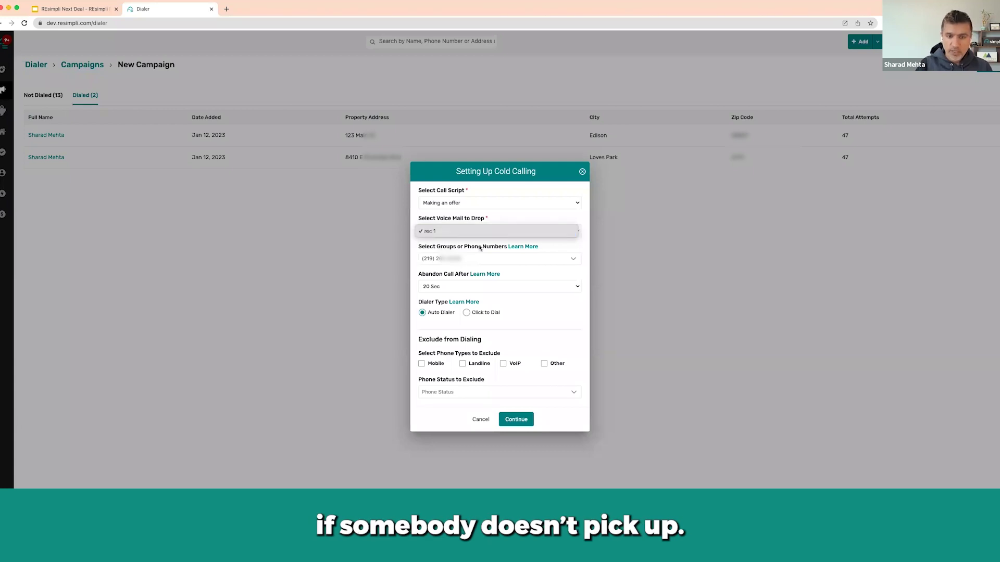
click(511, 261)
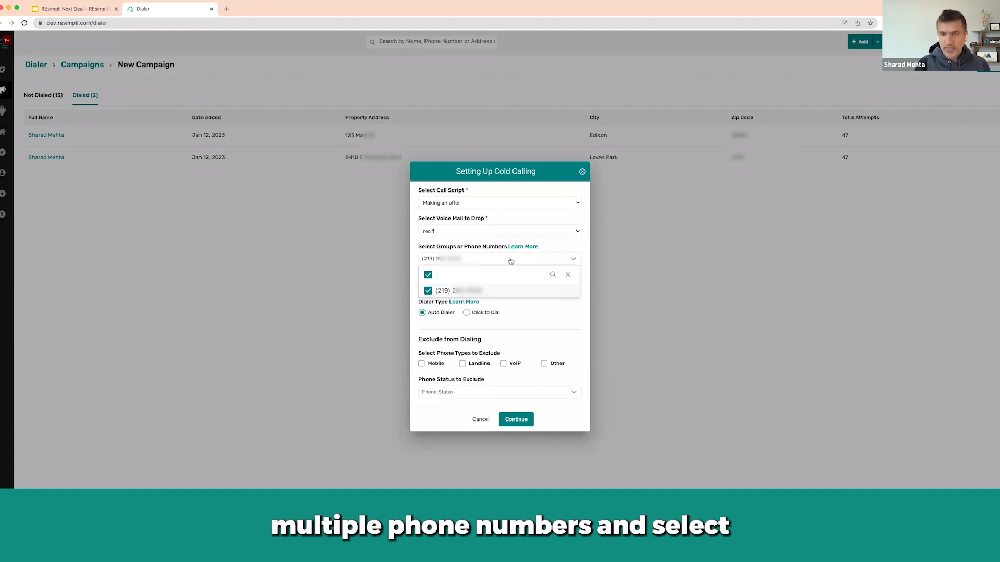
click(443, 314)
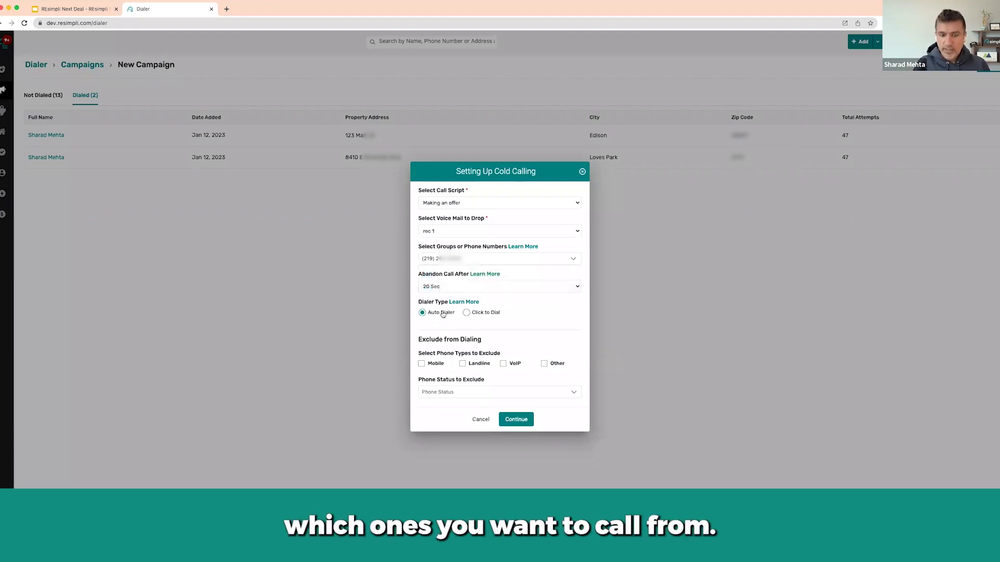
mouse_move(465, 305)
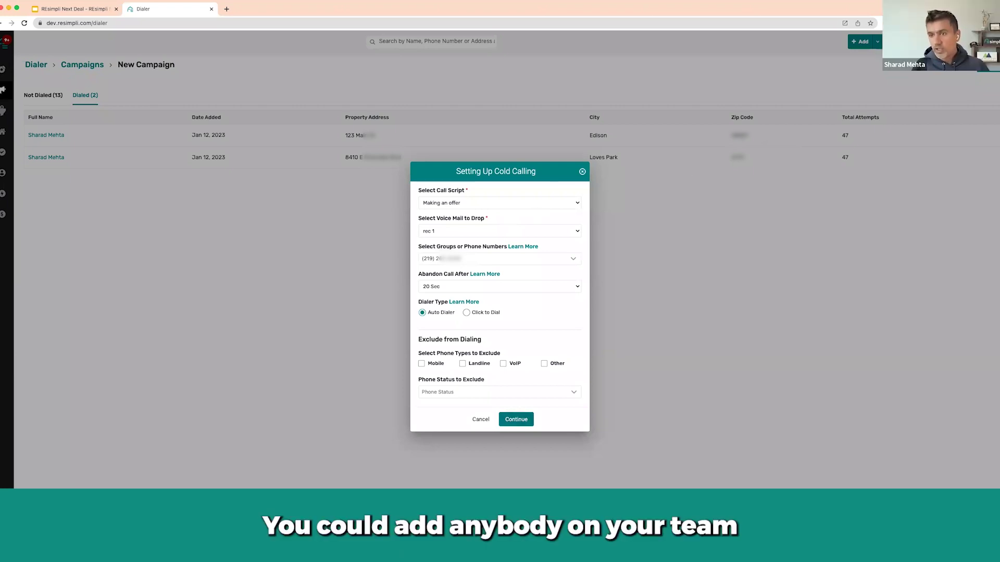
click(480, 419)
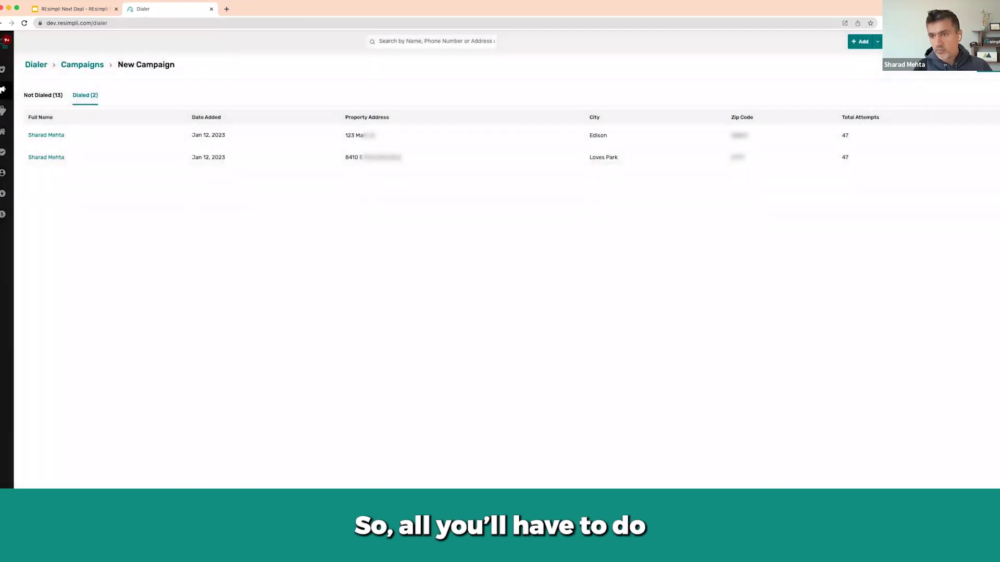
Grant the user Wonder Woman access to the List Stacking Dialer at $79/mo and save the user.
click(987, 42)
click(977, 126)
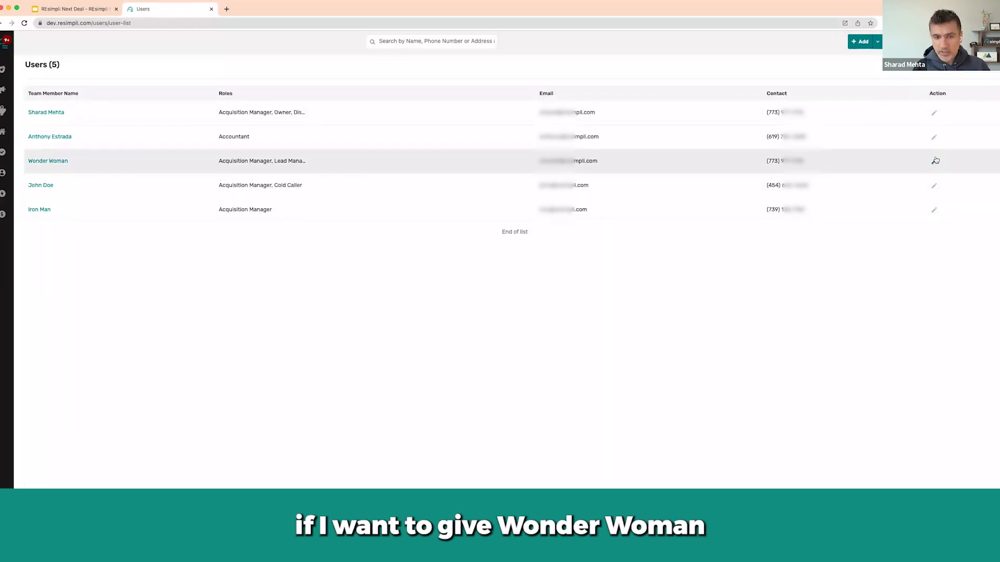
click(935, 162)
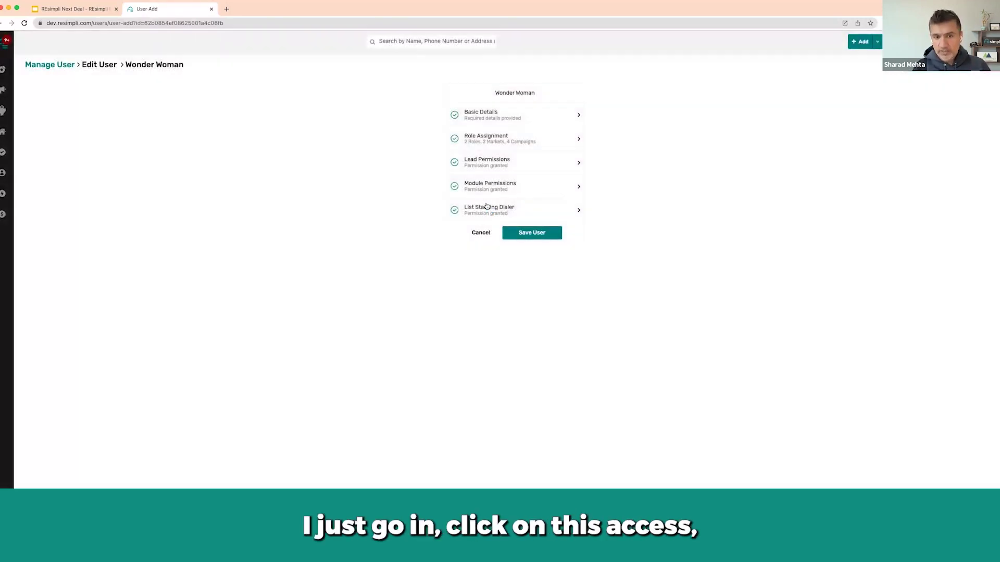
click(489, 212)
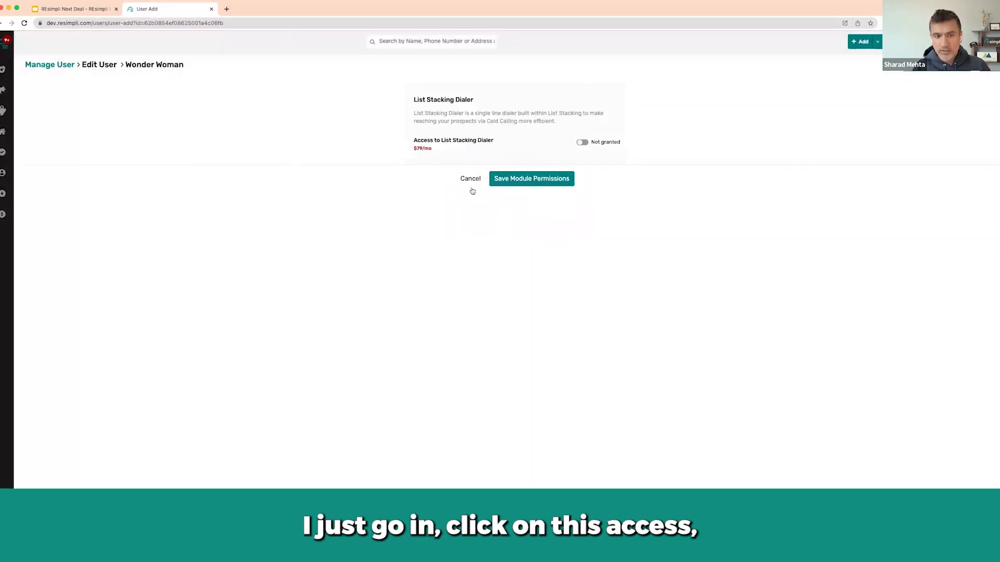
click(585, 143)
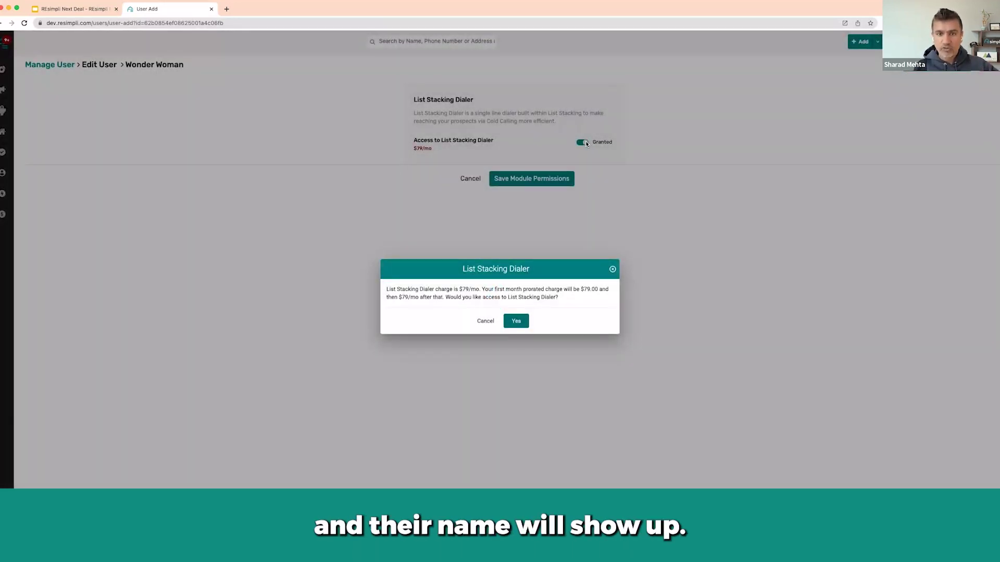
click(516, 321)
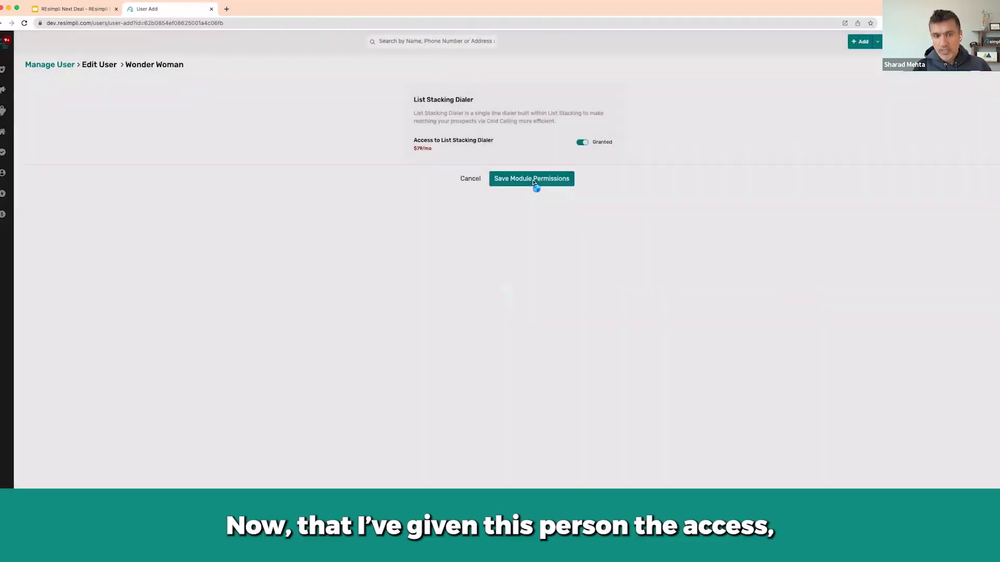
click(533, 182)
click(529, 232)
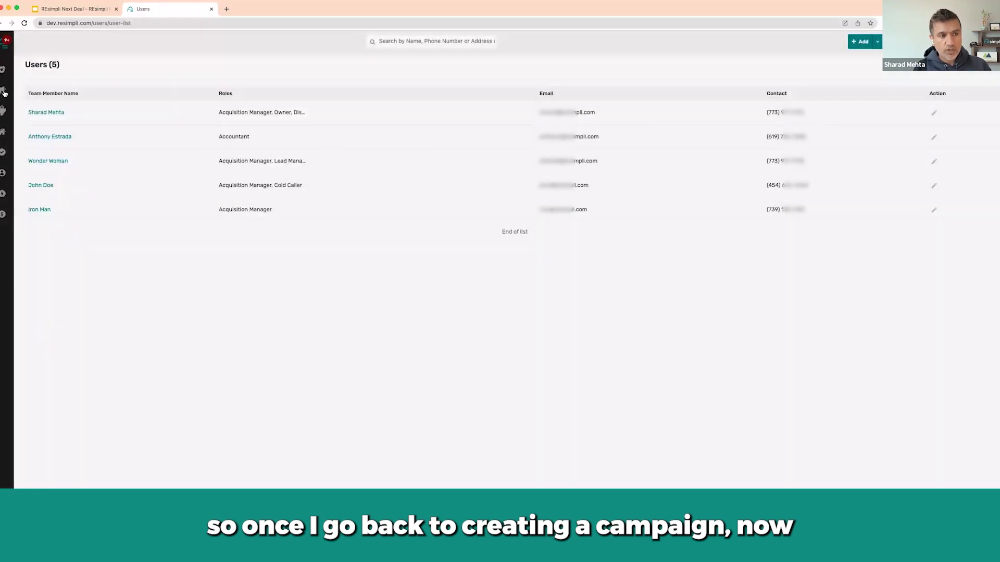
Check which users can be assigned a new dialer campaign for the visible List Stacking records, and cancel without creating it.
mouse_move(6, 91)
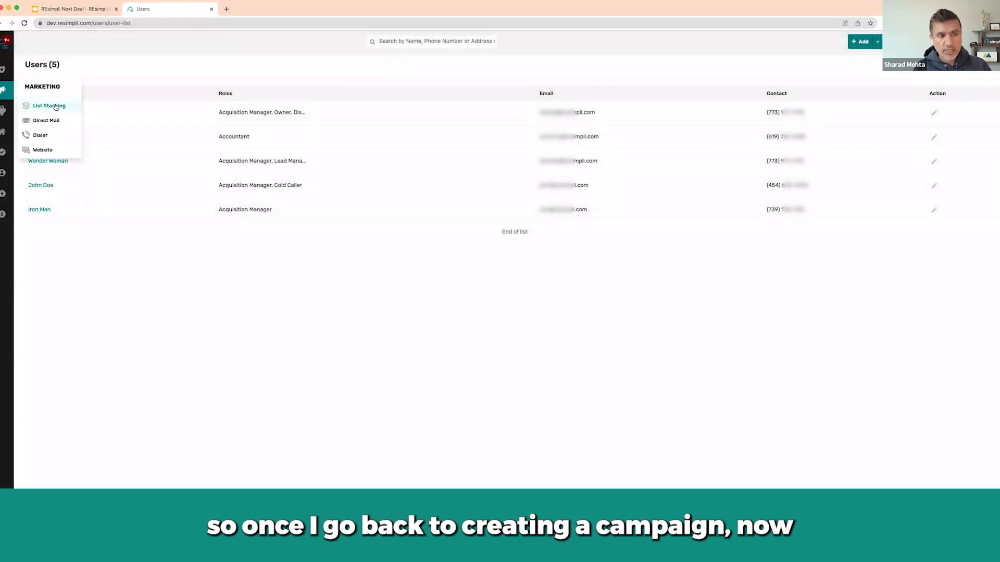
click(55, 105)
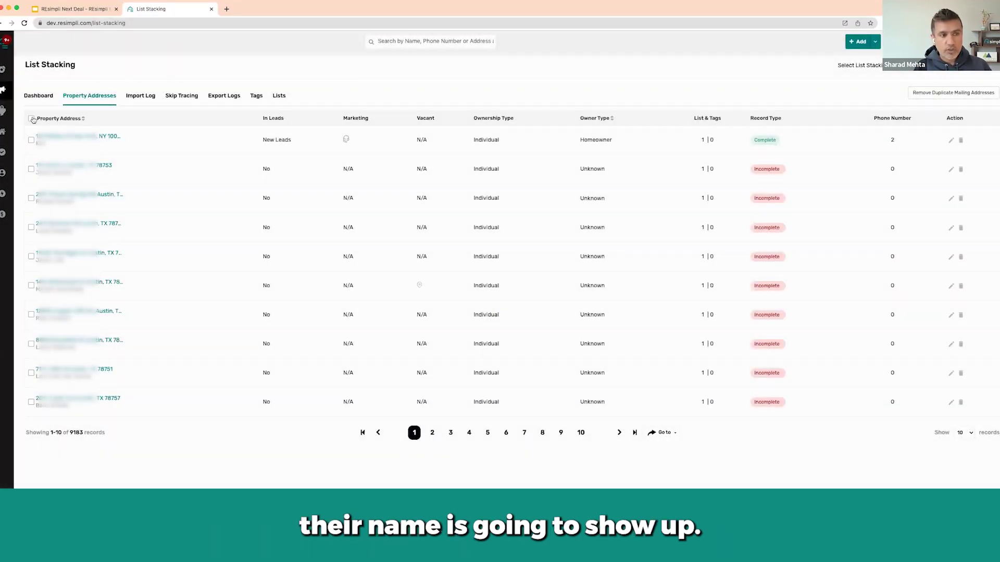
click(32, 118)
click(846, 65)
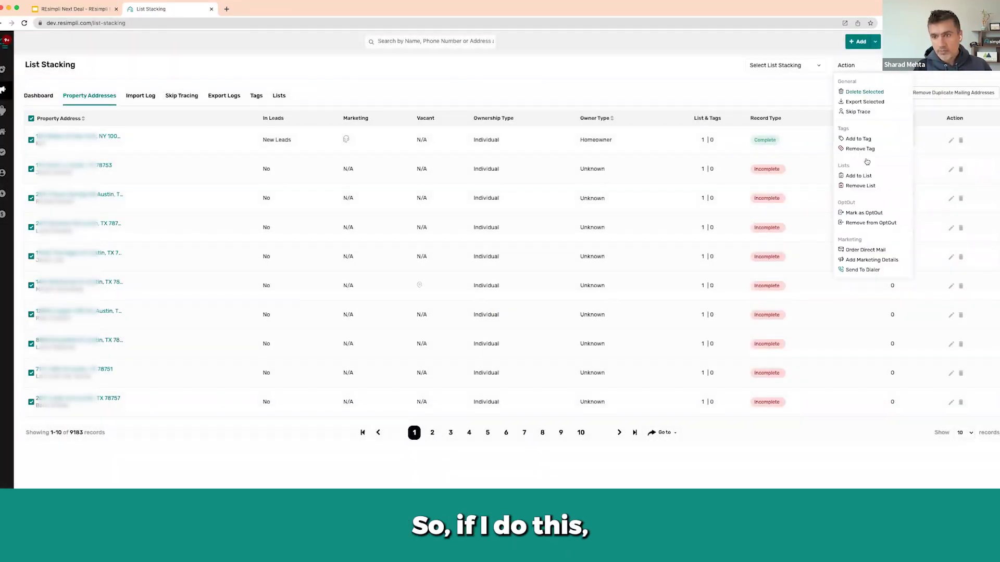
click(852, 262)
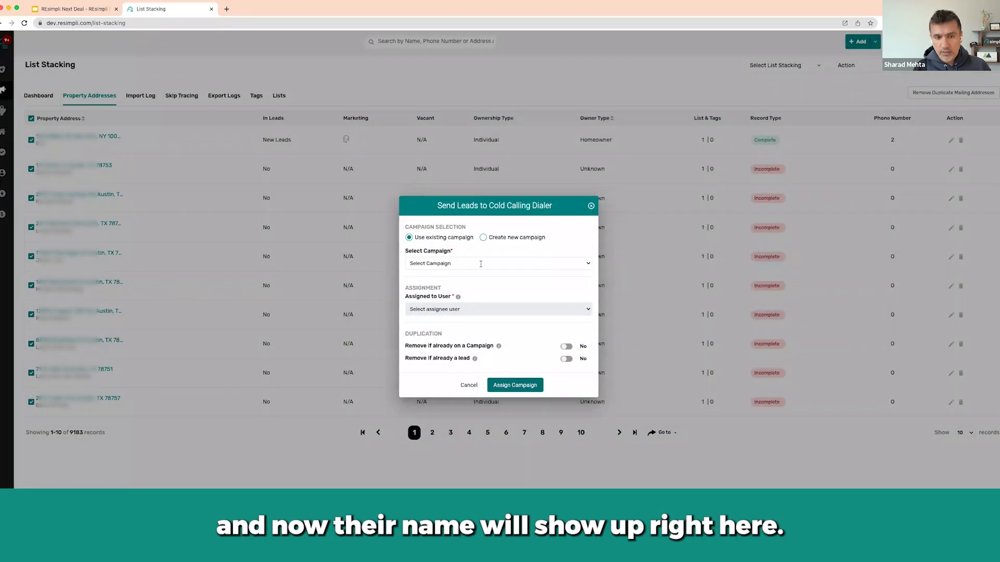
click(484, 237)
click(482, 310)
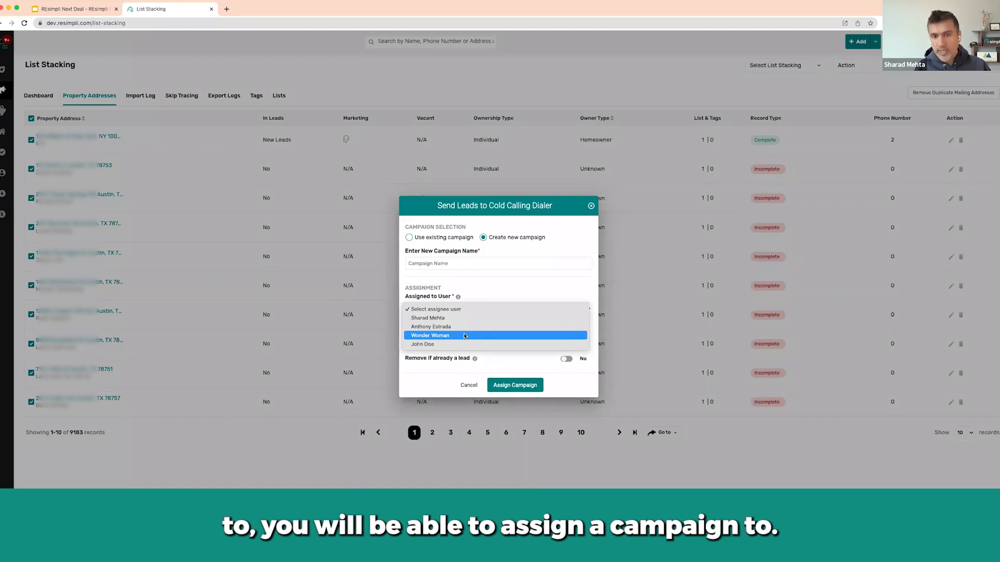
click(490, 289)
click(471, 385)
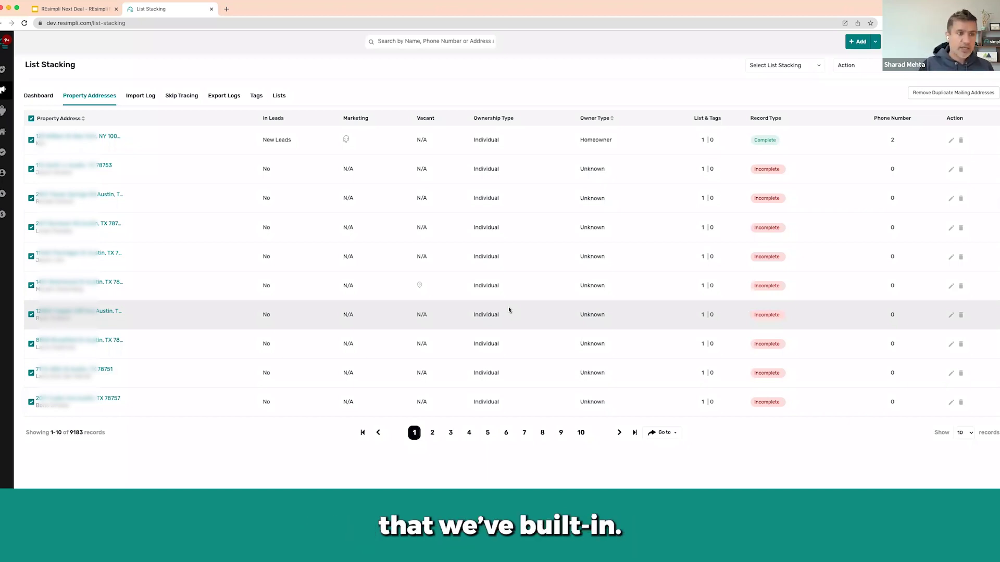
Open the dialer's New Campaign and show its already dialed contacts.
mouse_move(3, 89)
click(34, 134)
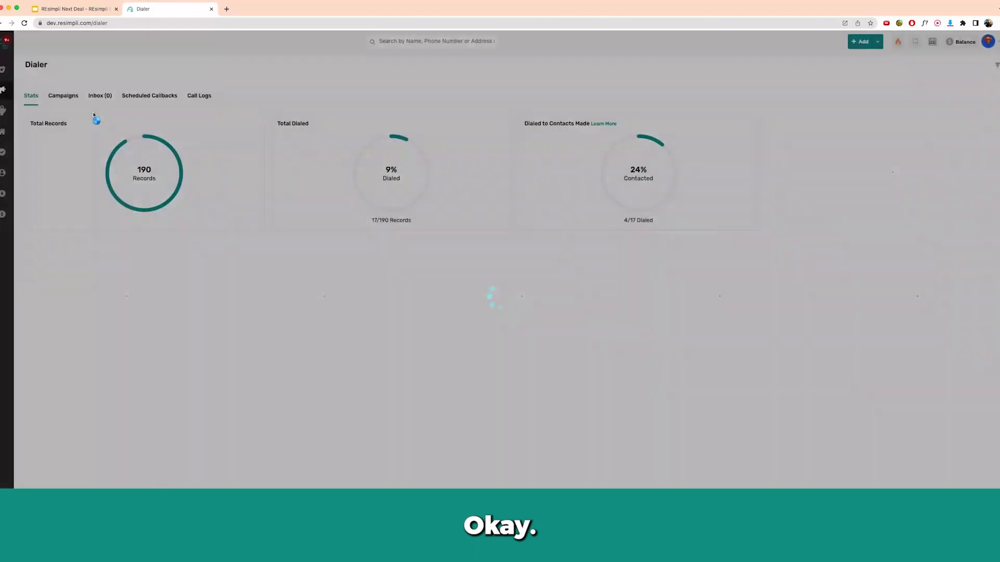
click(76, 96)
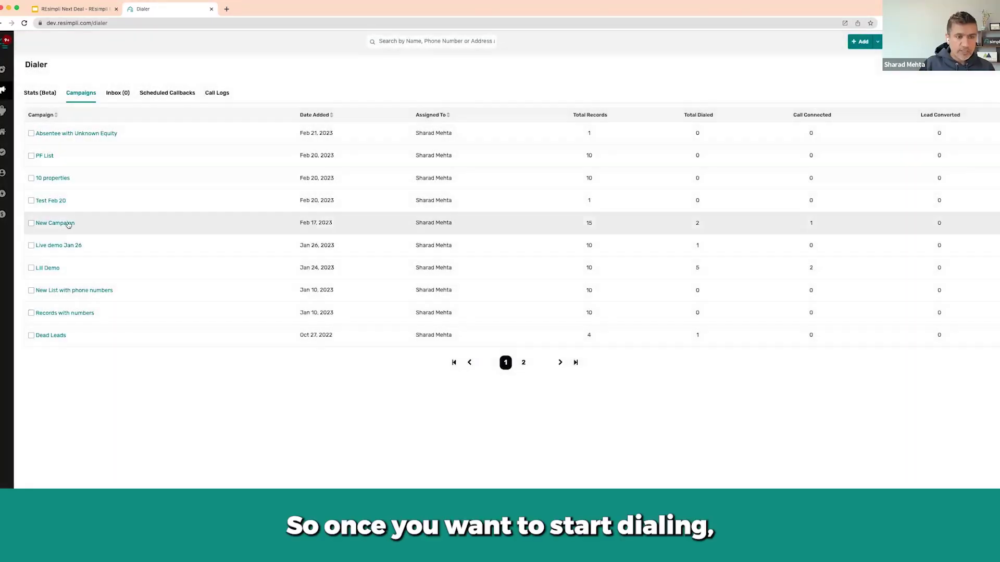
click(69, 224)
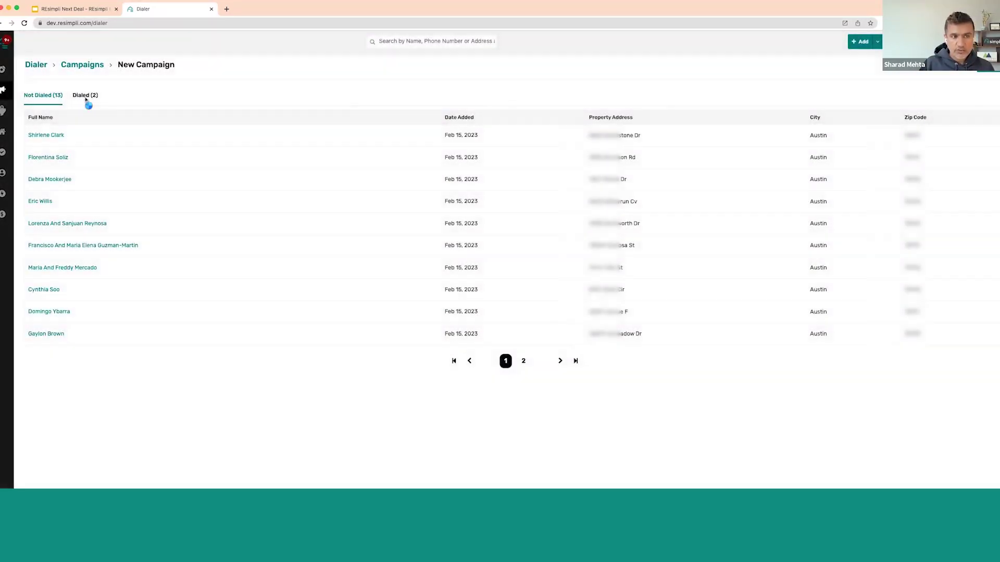
click(86, 97)
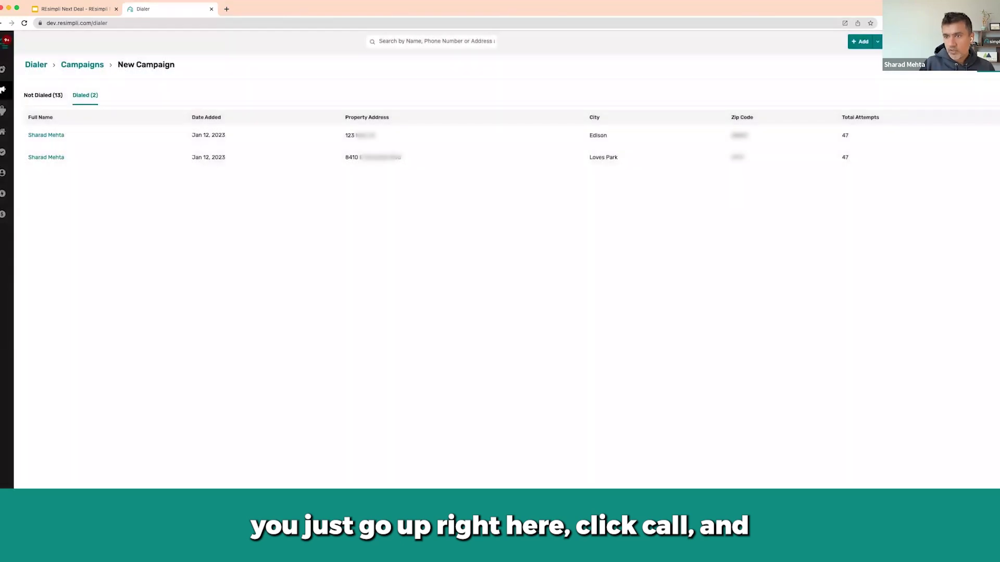
Open the campaign's cold calling setup and exclude Landline and VoIP phone types plus Disconnected and DNC phone statuses from dialing.
click(861, 41)
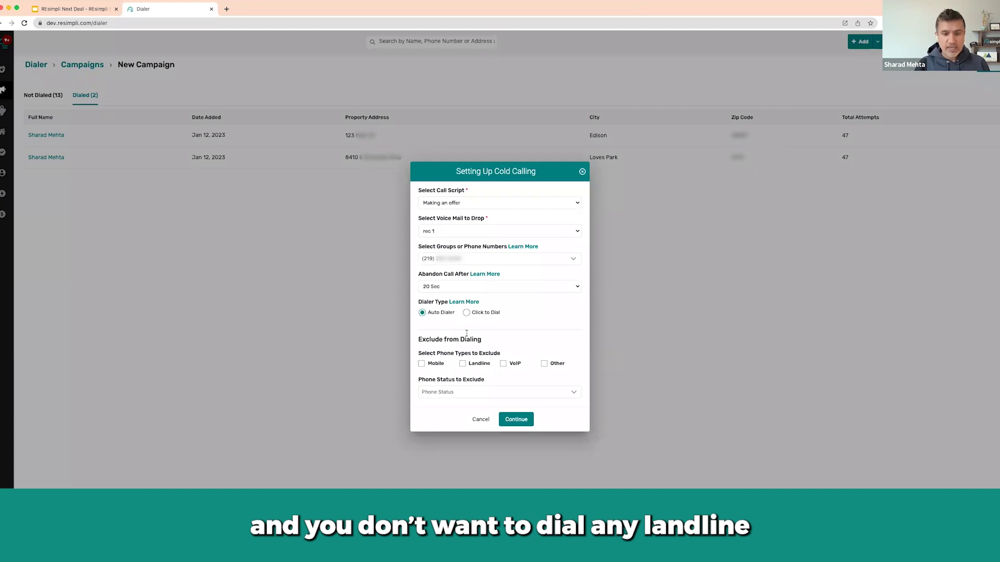
click(462, 363)
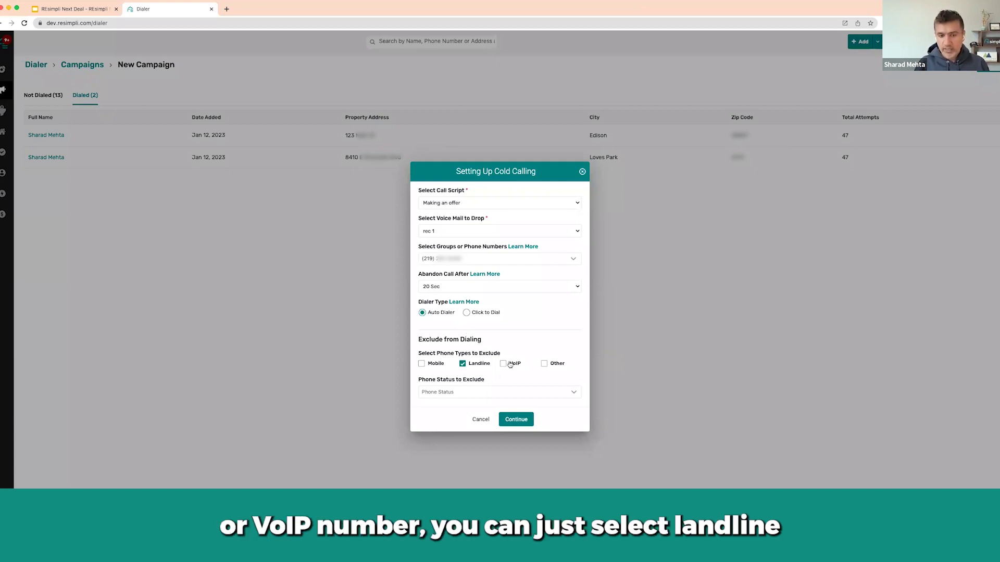
click(503, 364)
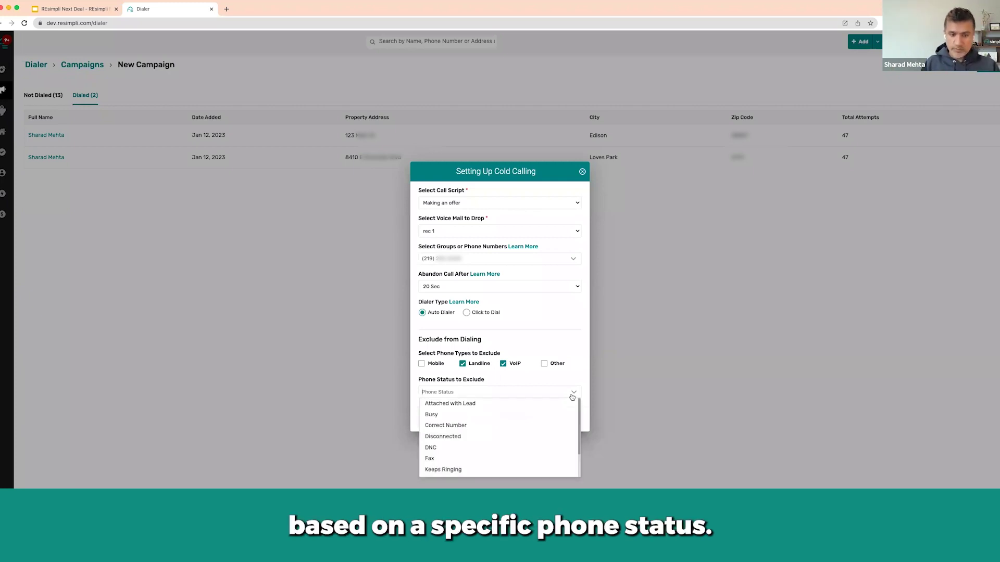
click(455, 441)
click(490, 394)
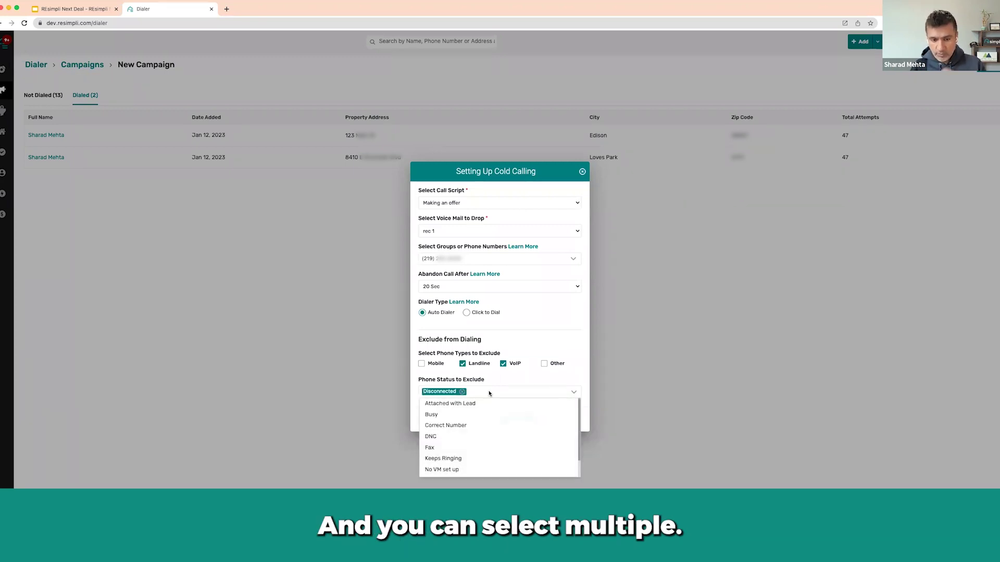
click(462, 437)
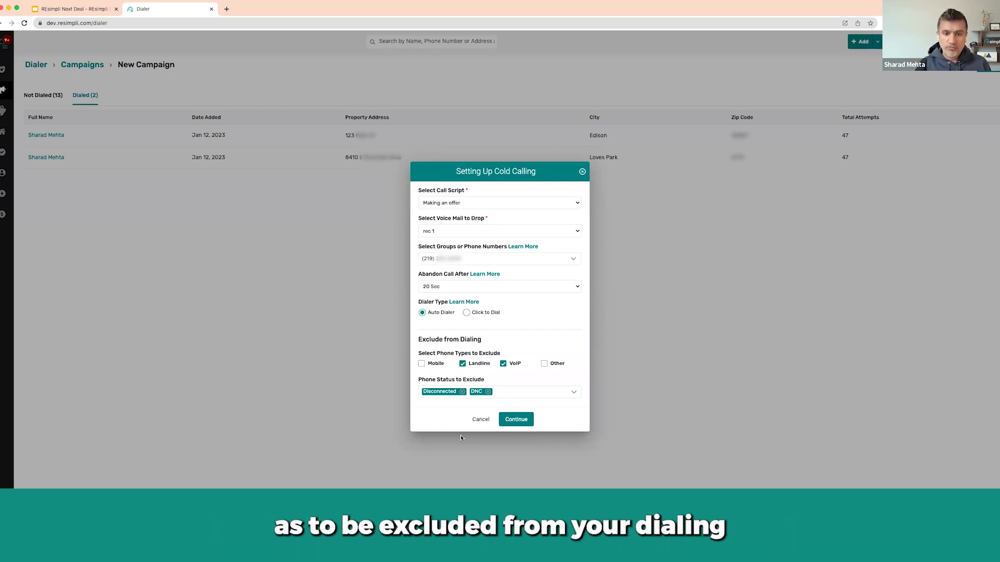
Clear all phone type and phone status exclusions from the cold calling setup.
click(461, 391)
click(463, 363)
click(503, 364)
click(440, 392)
click(514, 395)
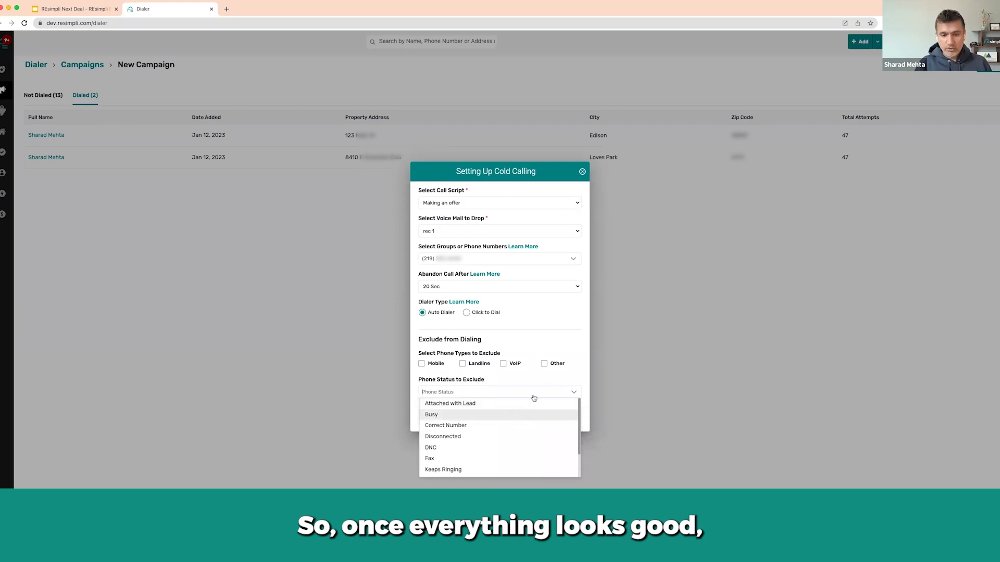
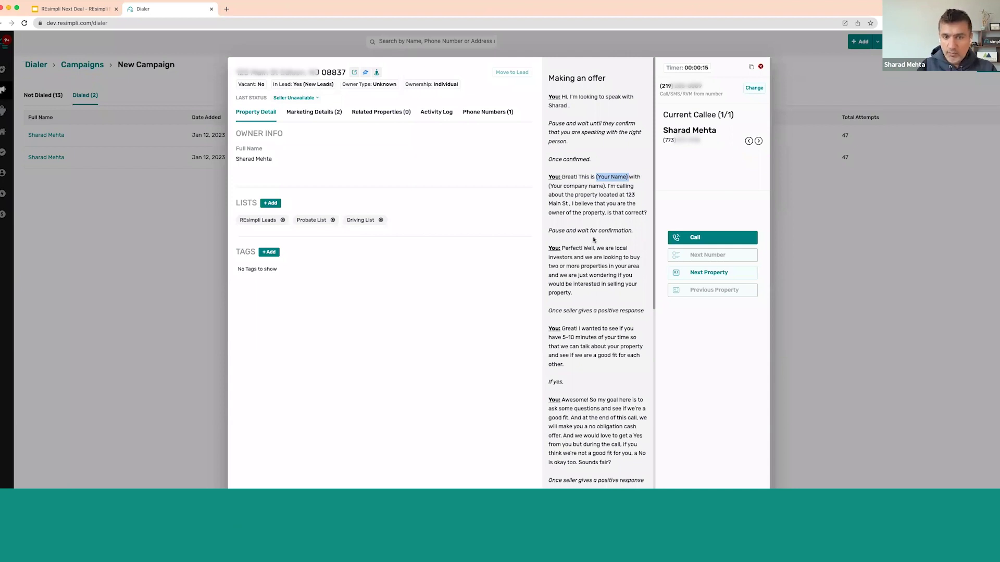
Check how the Making an offer script fills in the owner's name and property address by stepping to the next property and back.
double_click(557, 106)
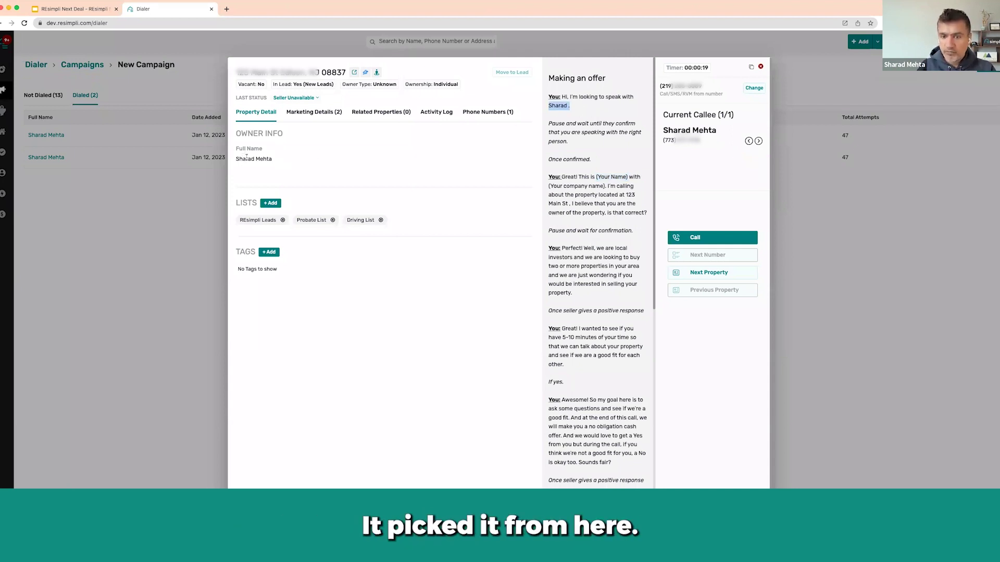
click(715, 277)
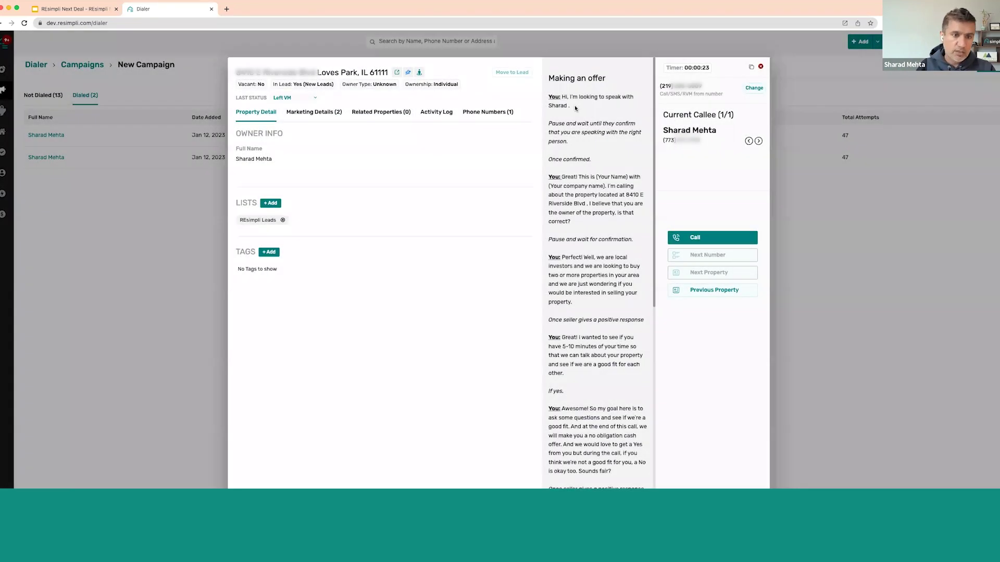
click(709, 291)
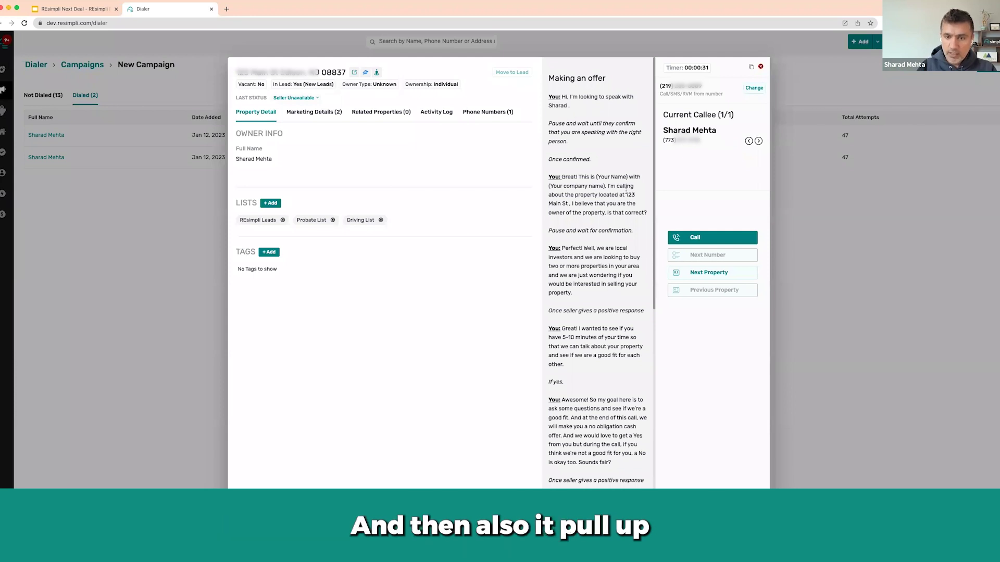
drag(625, 195, 569, 204)
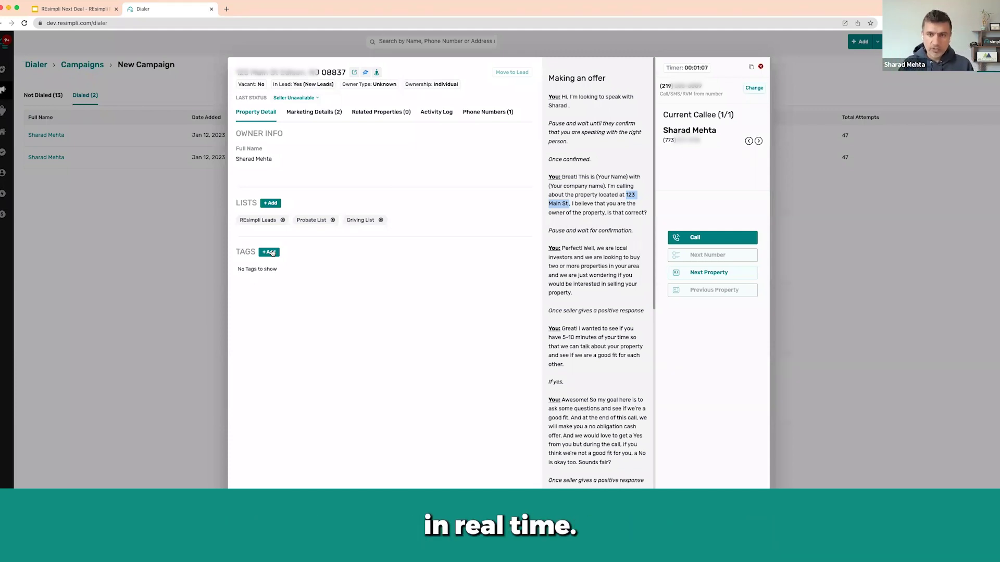
Call the first property's owner and log the call result as Left VM with the note "This is a demo call notes".
click(709, 238)
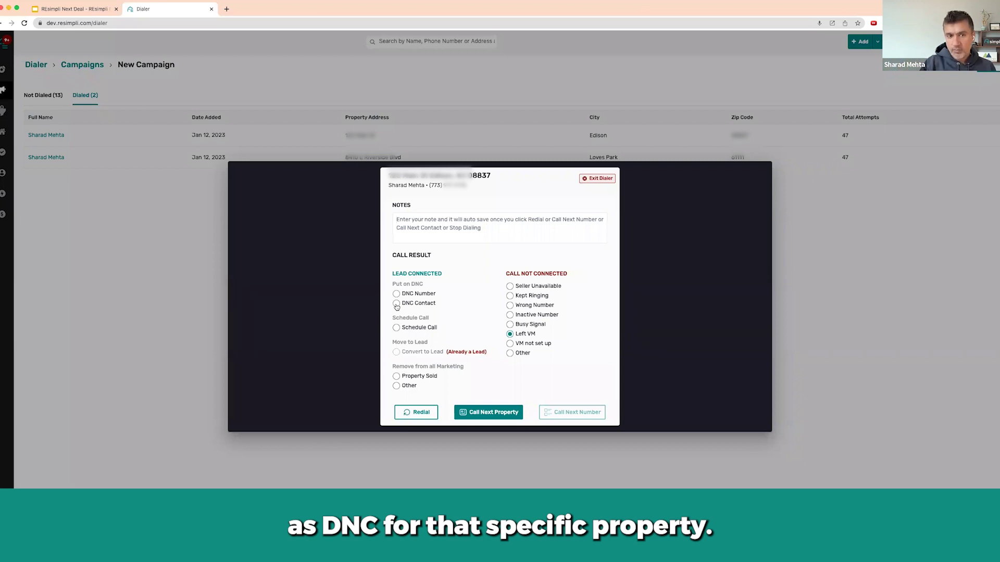
click(396, 328)
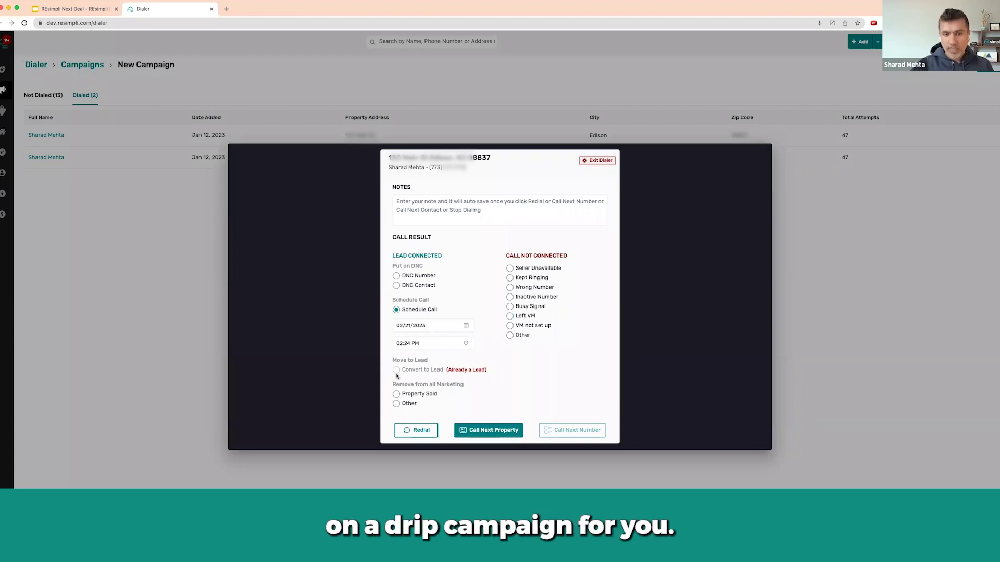
click(510, 278)
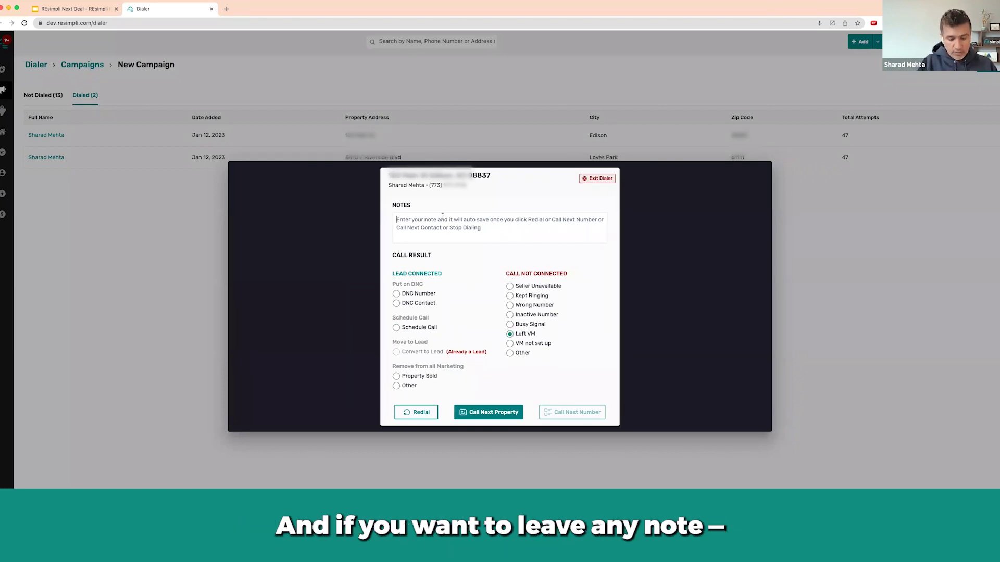
text(This is a demo call notes)
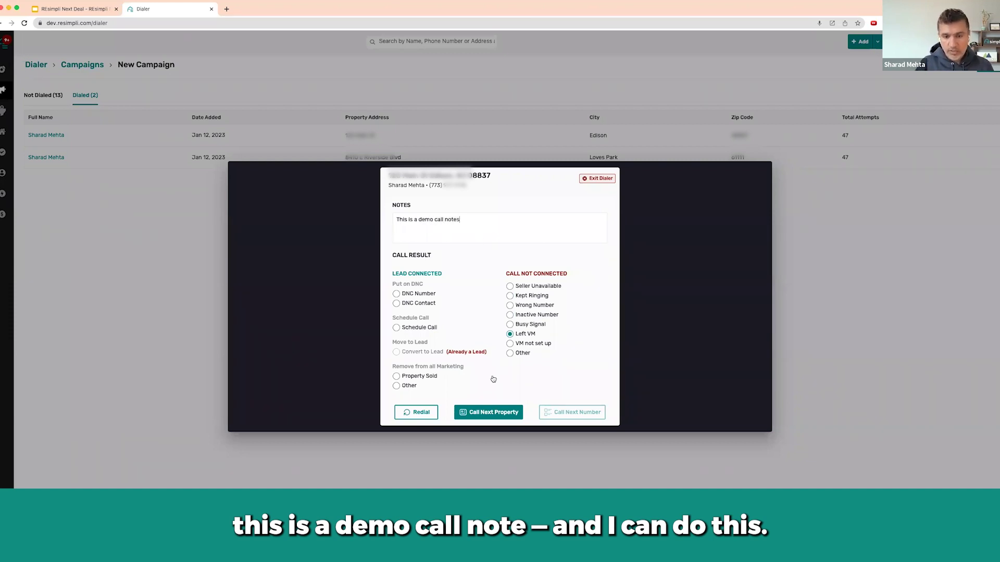
Call the next property, drop the prerecorded voicemail, and exit the dialer with the call result left as Left VM.
click(493, 413)
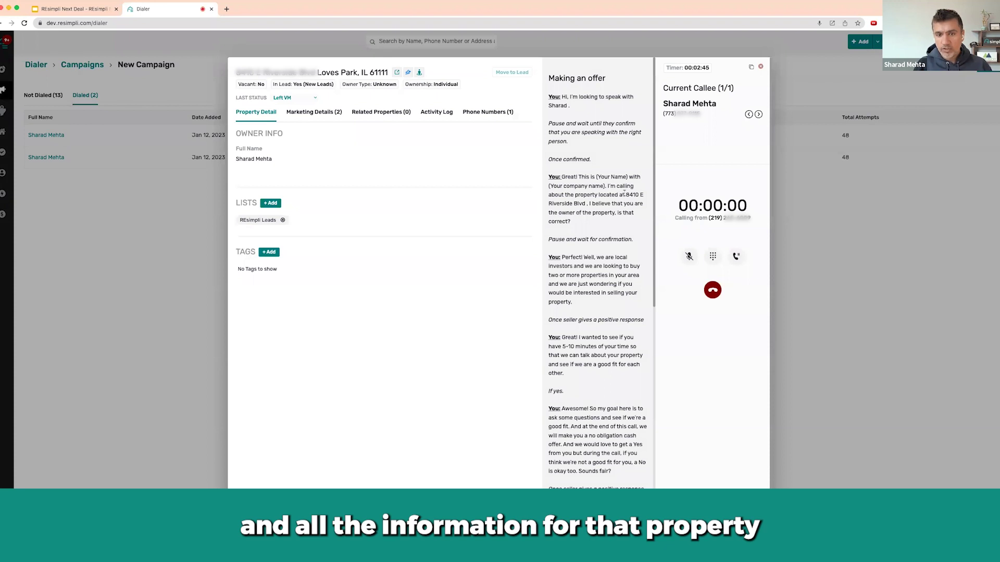
drag(625, 195, 585, 204)
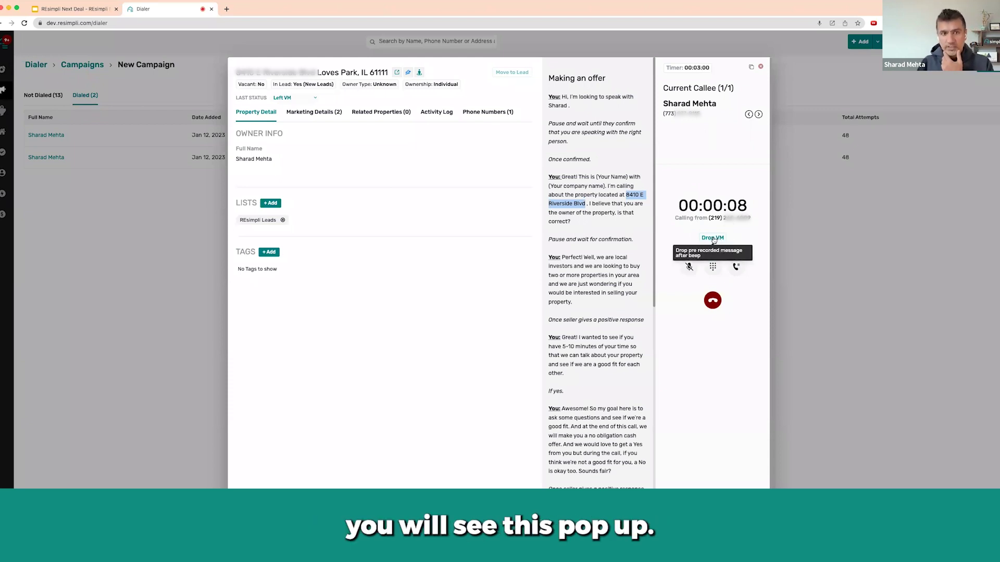
click(712, 238)
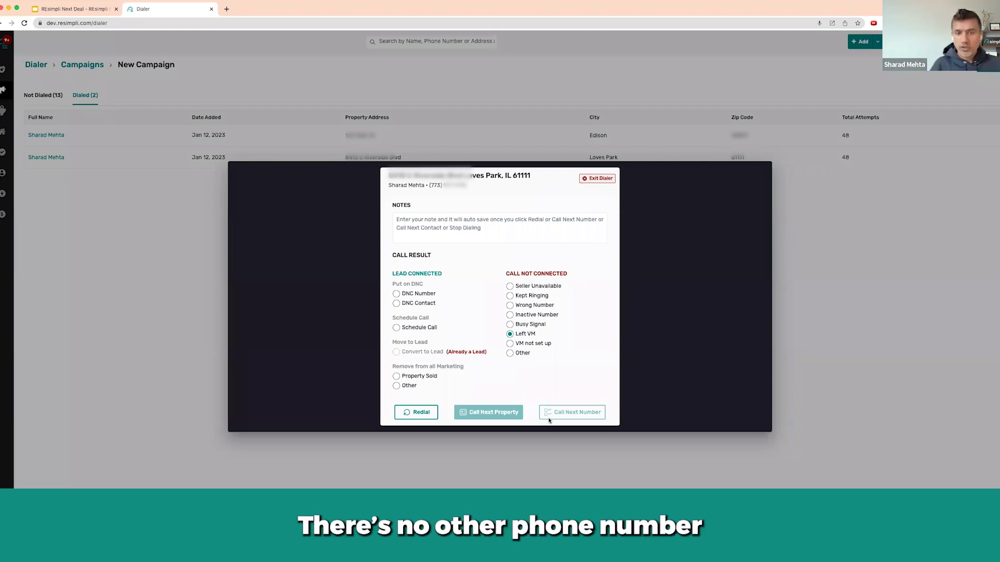
click(594, 178)
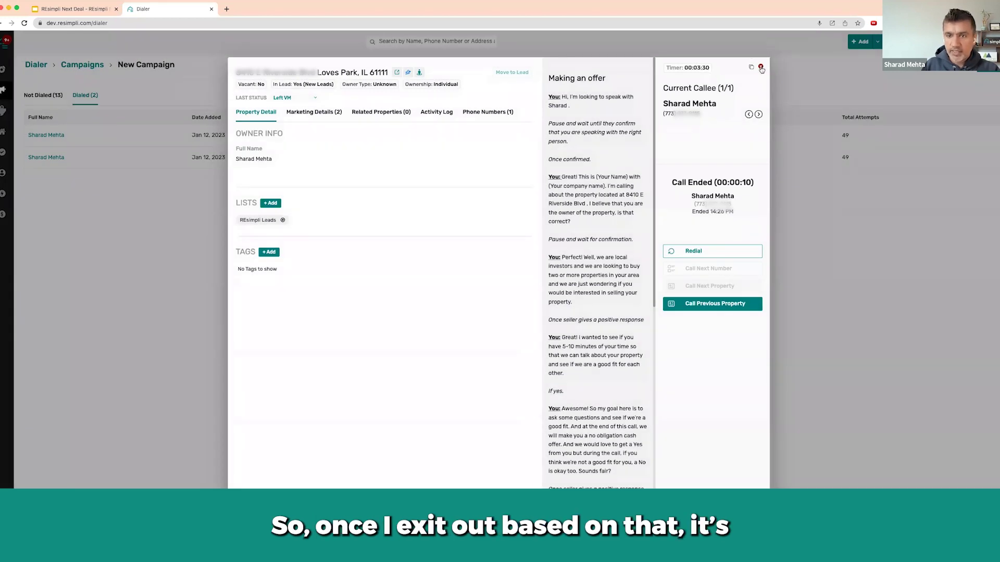
click(760, 68)
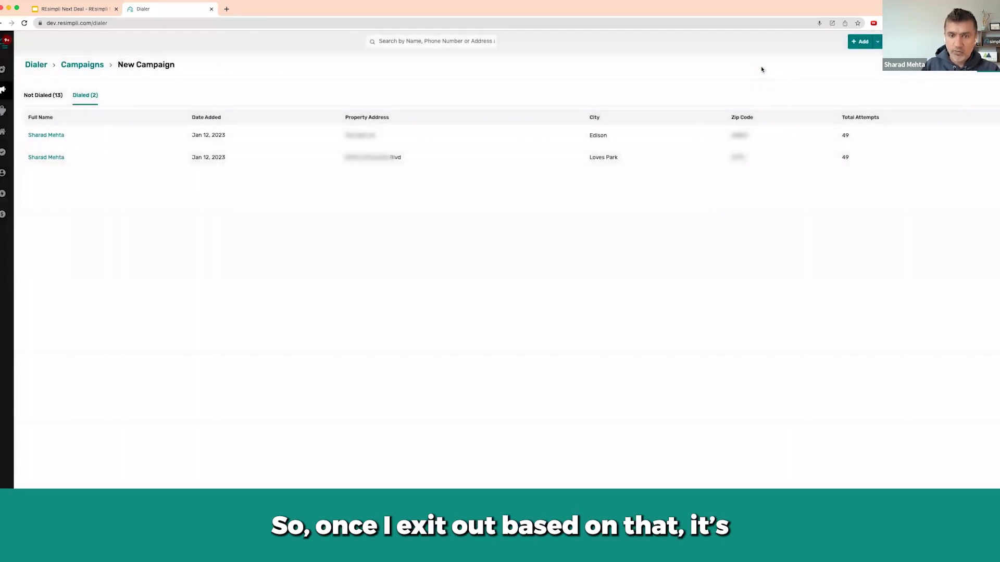
Review the dialer's stats, campaign list, inbox of incoming communications and scheduled callbacks.
click(47, 66)
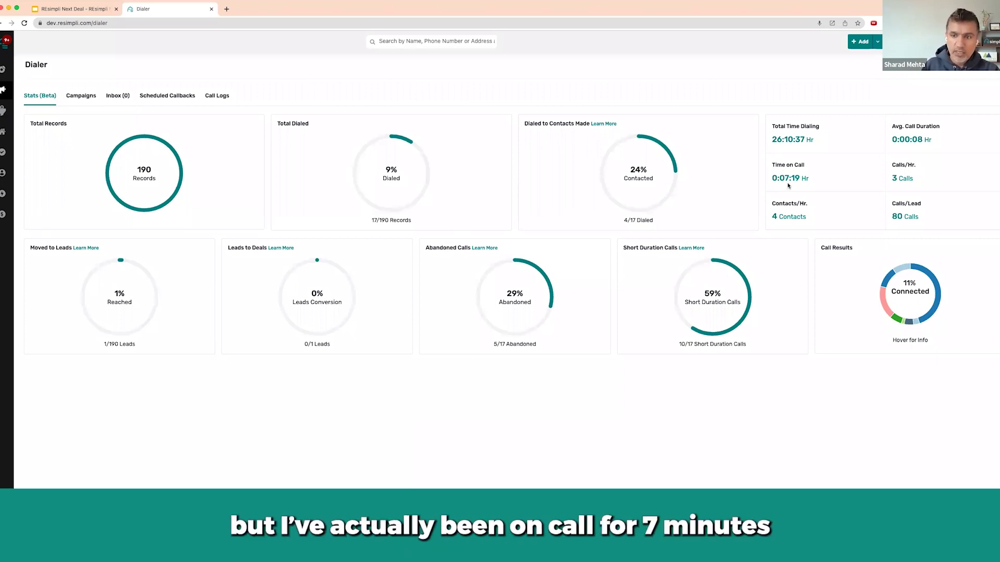
click(86, 101)
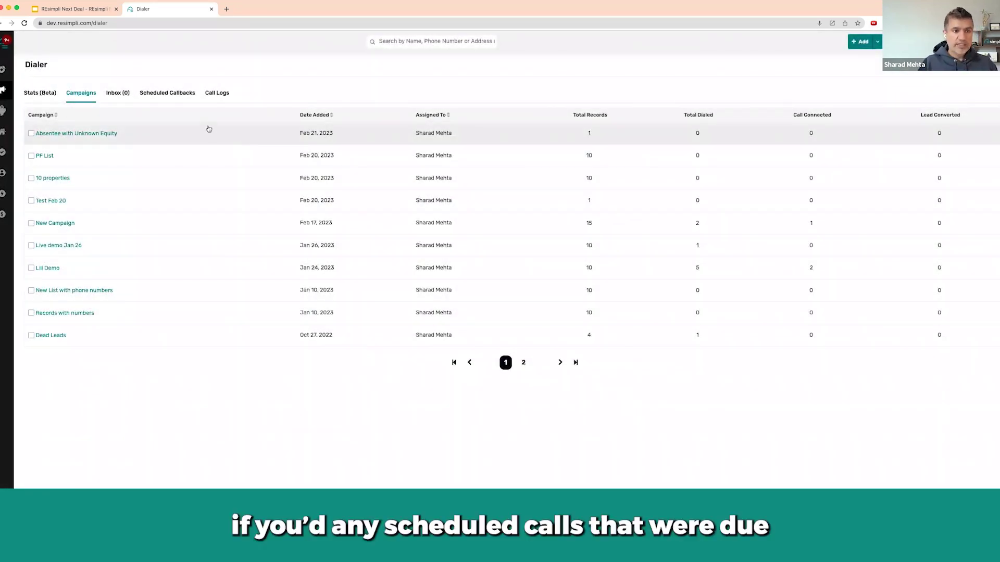
click(182, 95)
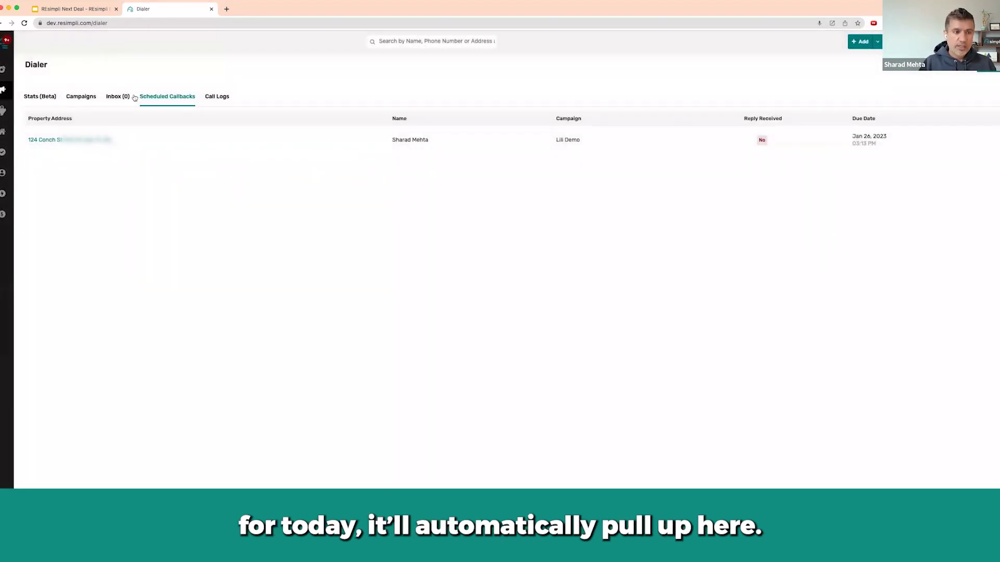
click(84, 94)
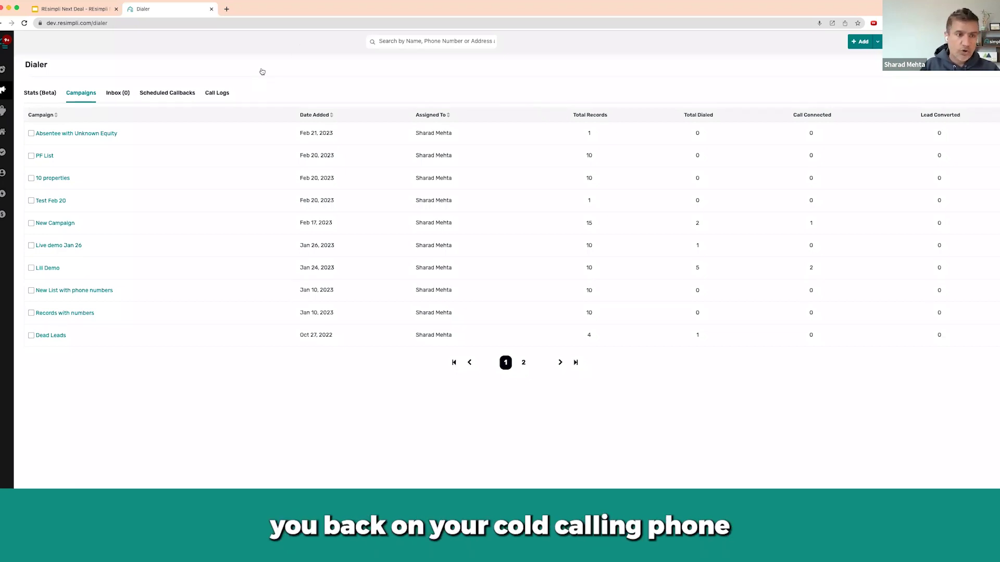
click(121, 94)
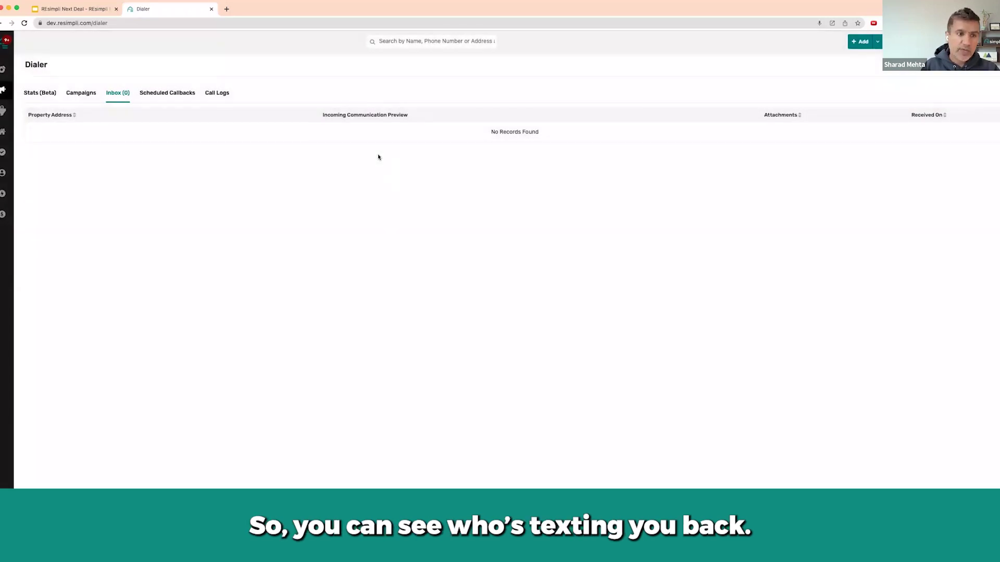
click(167, 96)
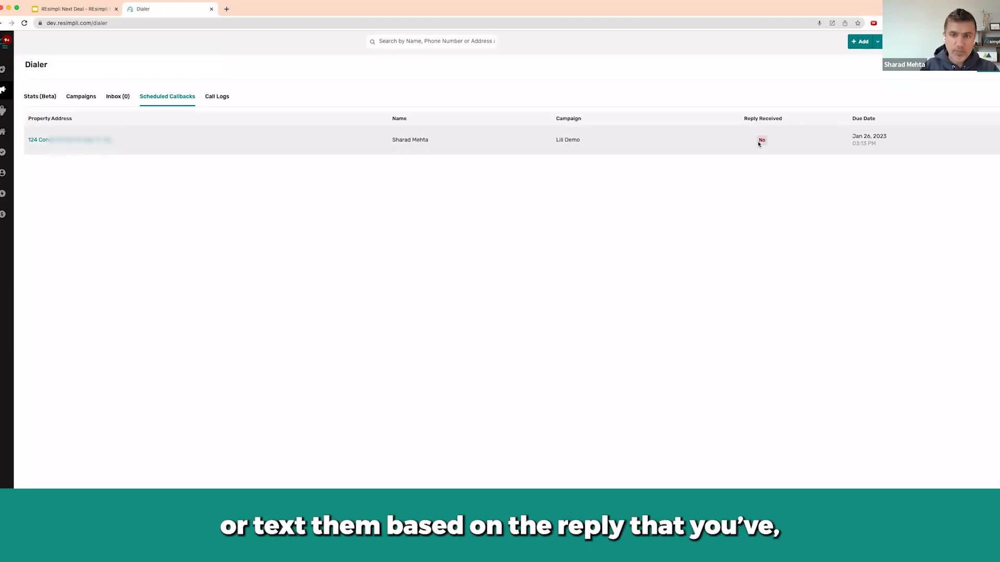
Filter the dialer's call logs by Call Duration is Short Duration Call (1-6 secs), review the calls, and remove the filter.
click(217, 98)
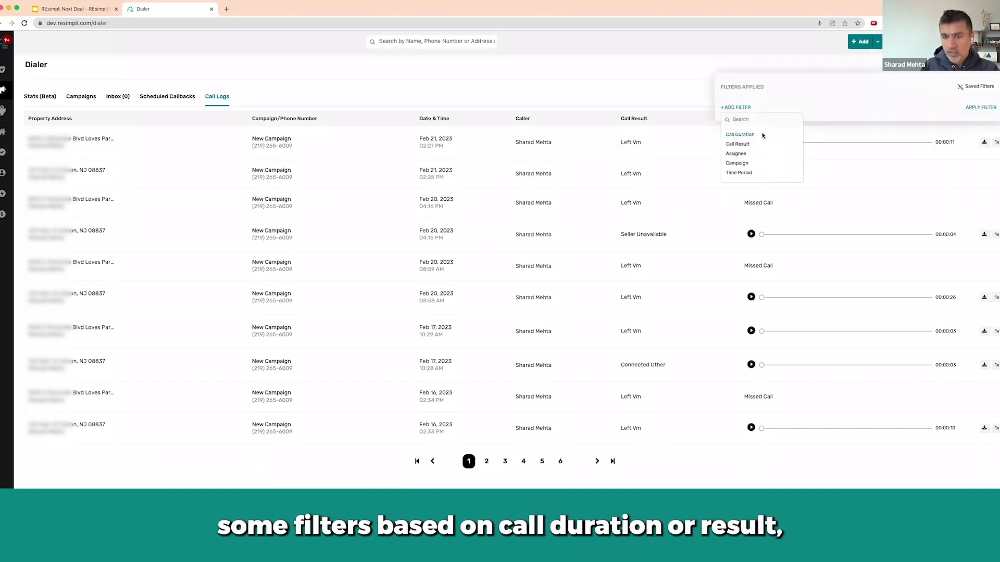
click(751, 134)
click(746, 125)
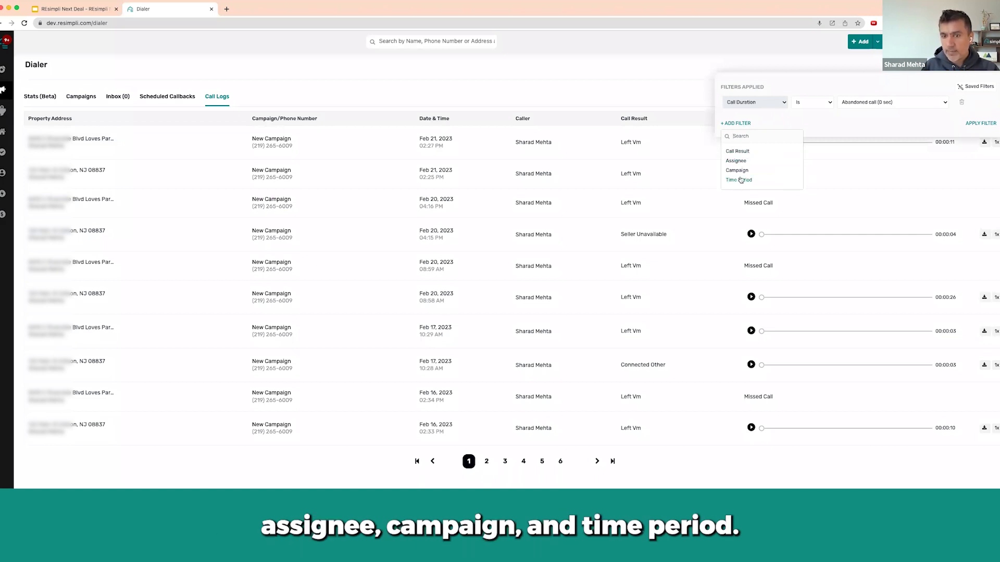
click(849, 102)
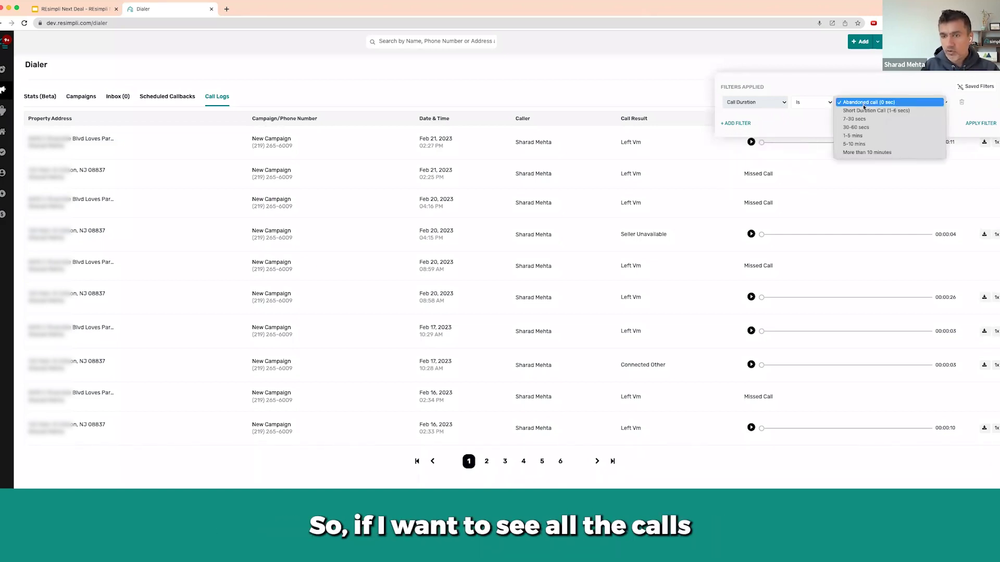
click(863, 111)
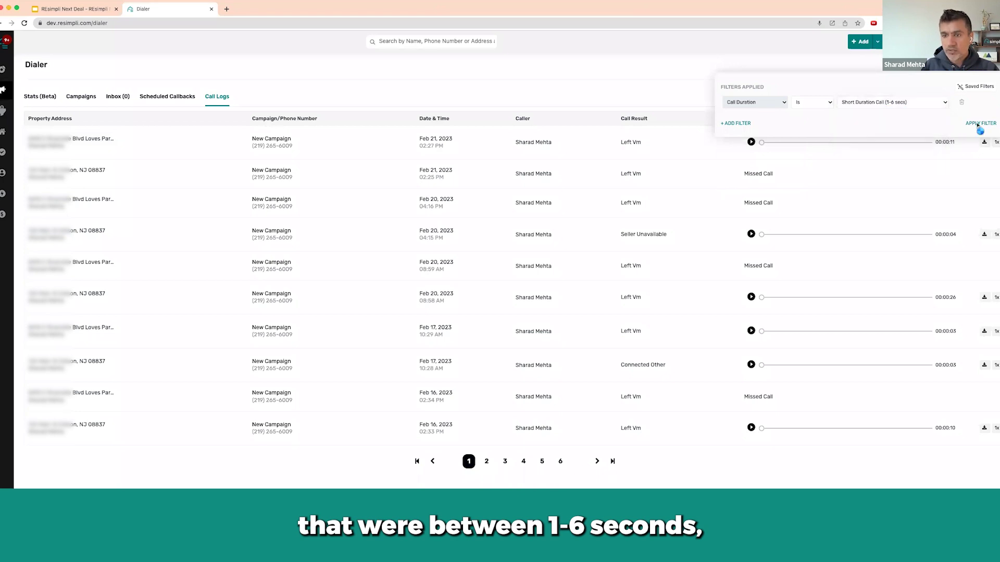
click(976, 124)
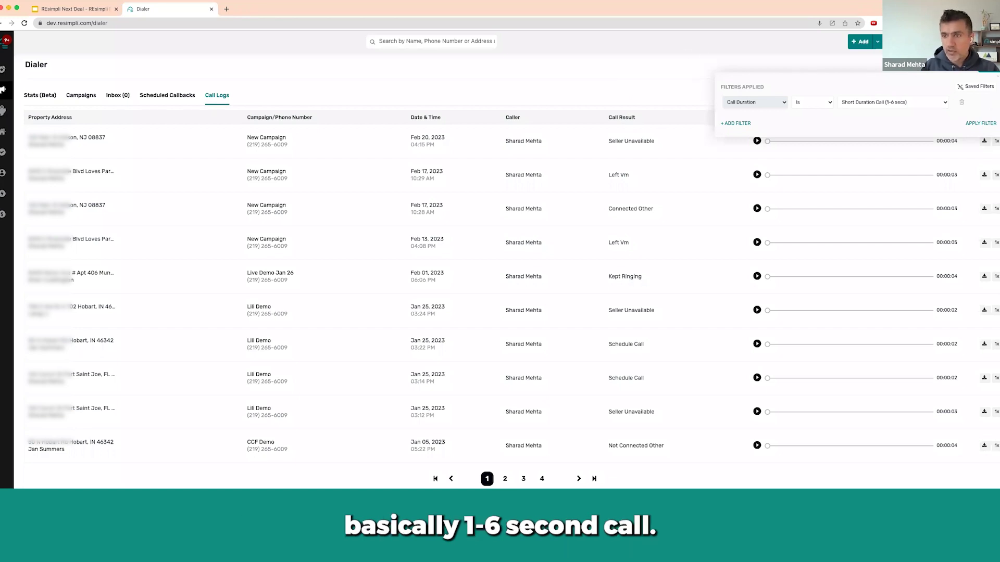
click(980, 123)
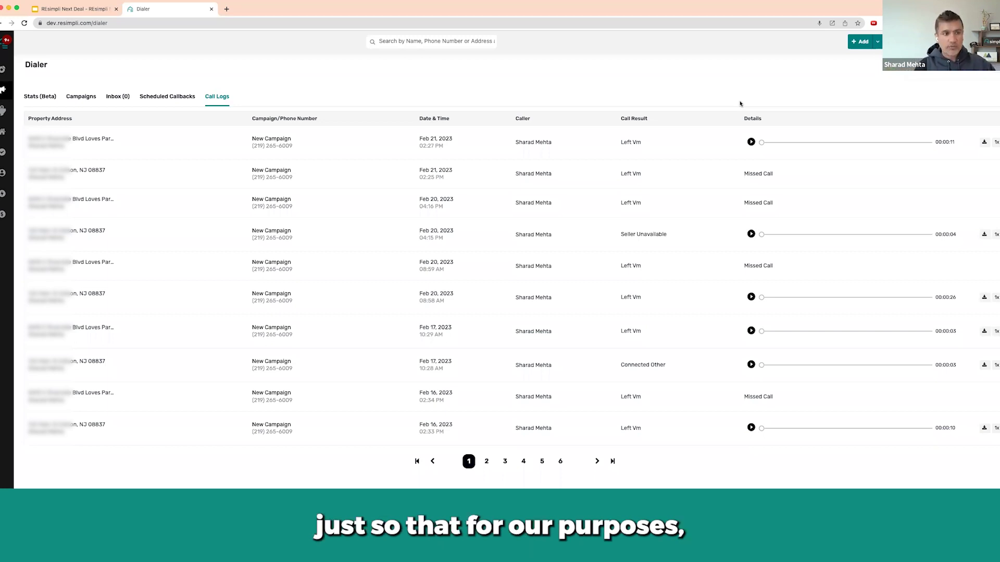
Revisit the dialer's campaign list and overall calling stats.
click(73, 98)
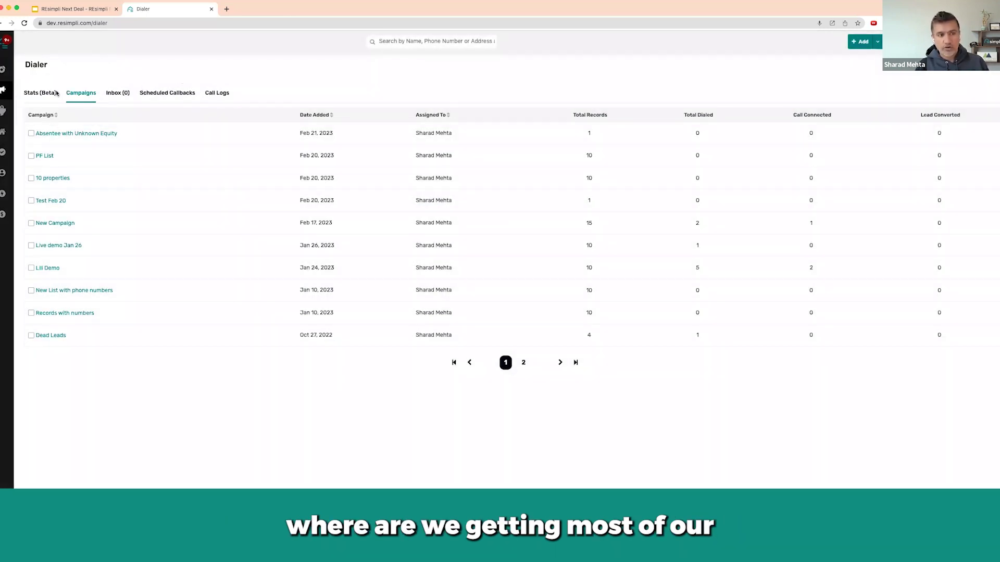
click(51, 94)
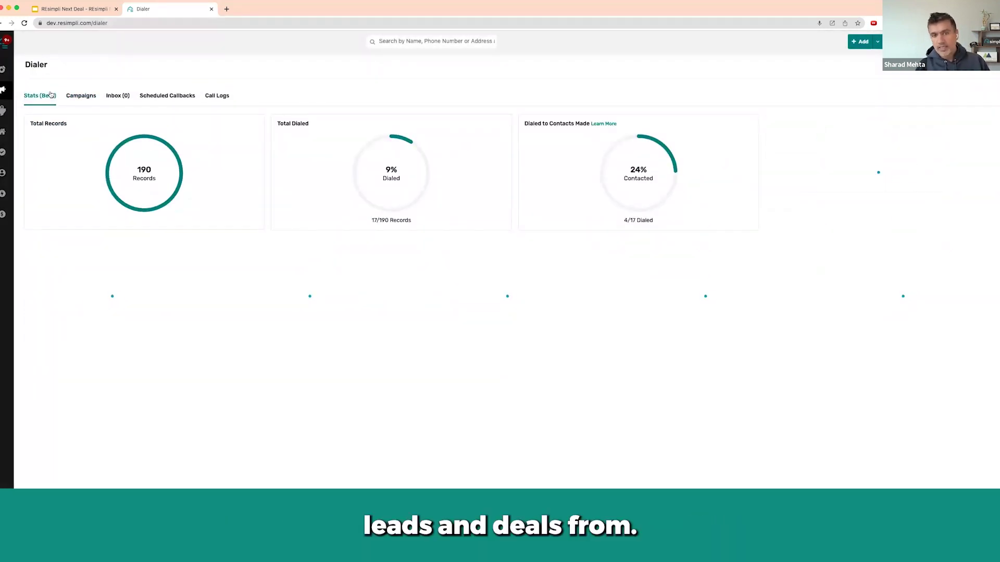